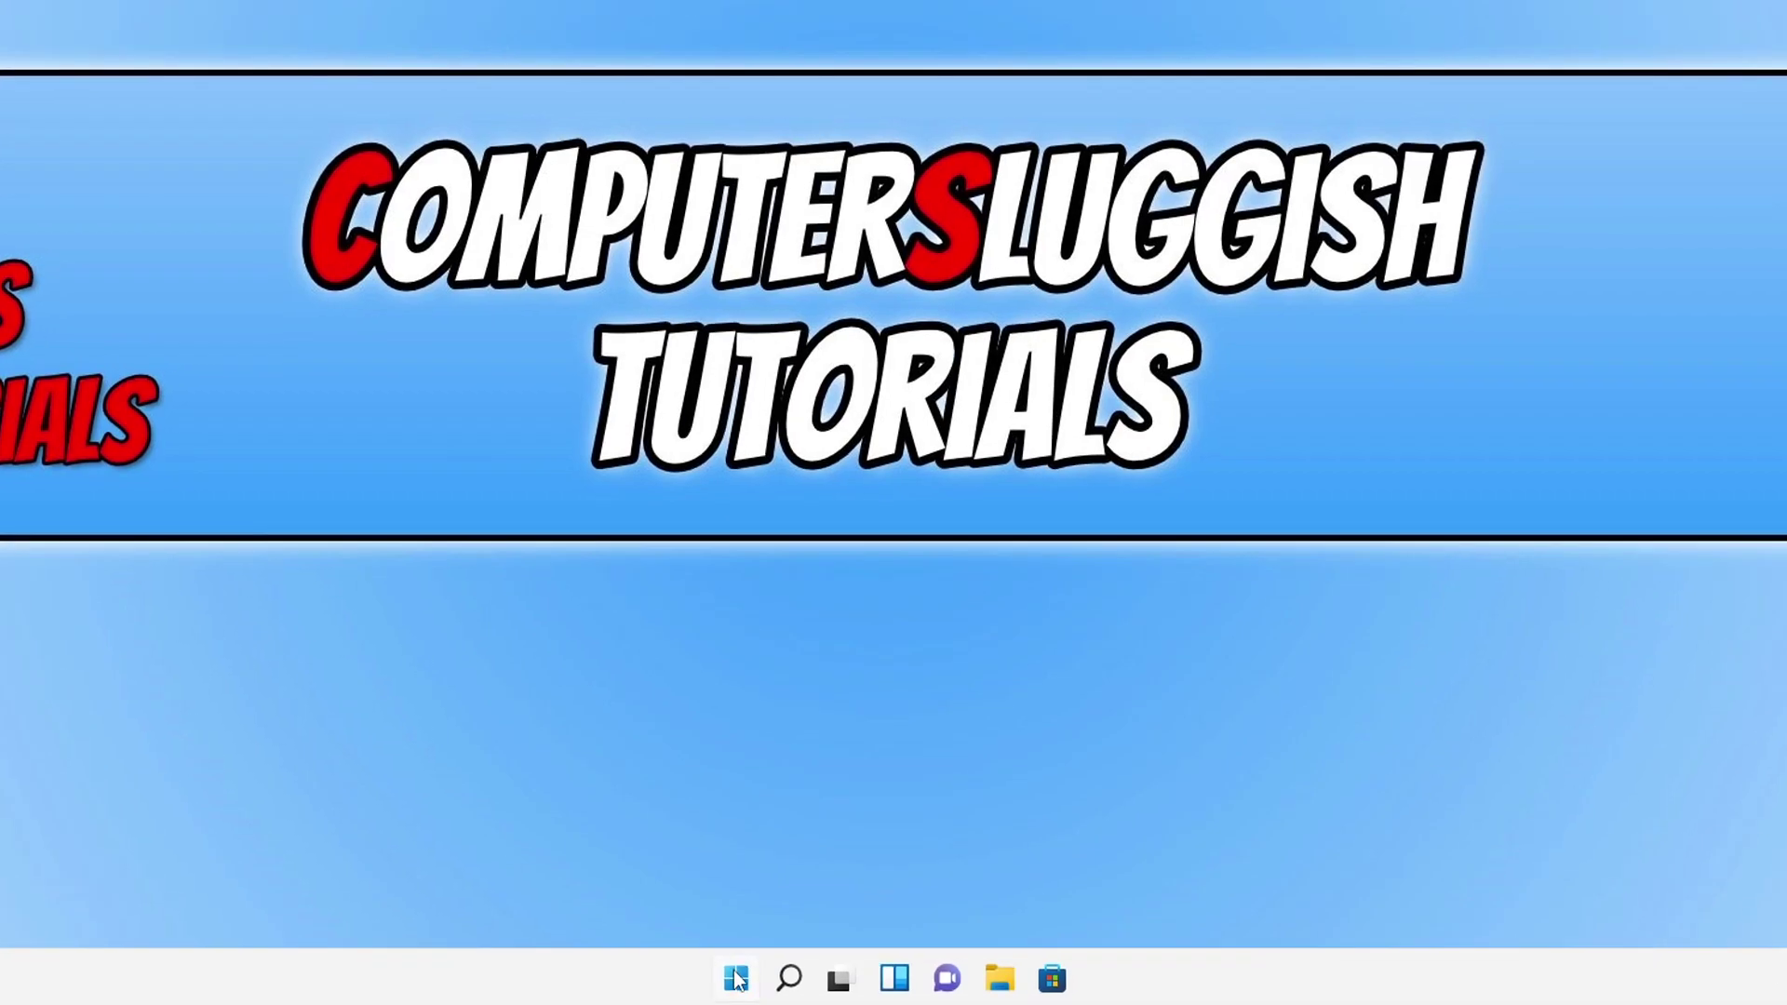
Step: Search 'edge' in the Start menu and launch the Microsoft Edge best match
left_click(730, 977)
type("edge")
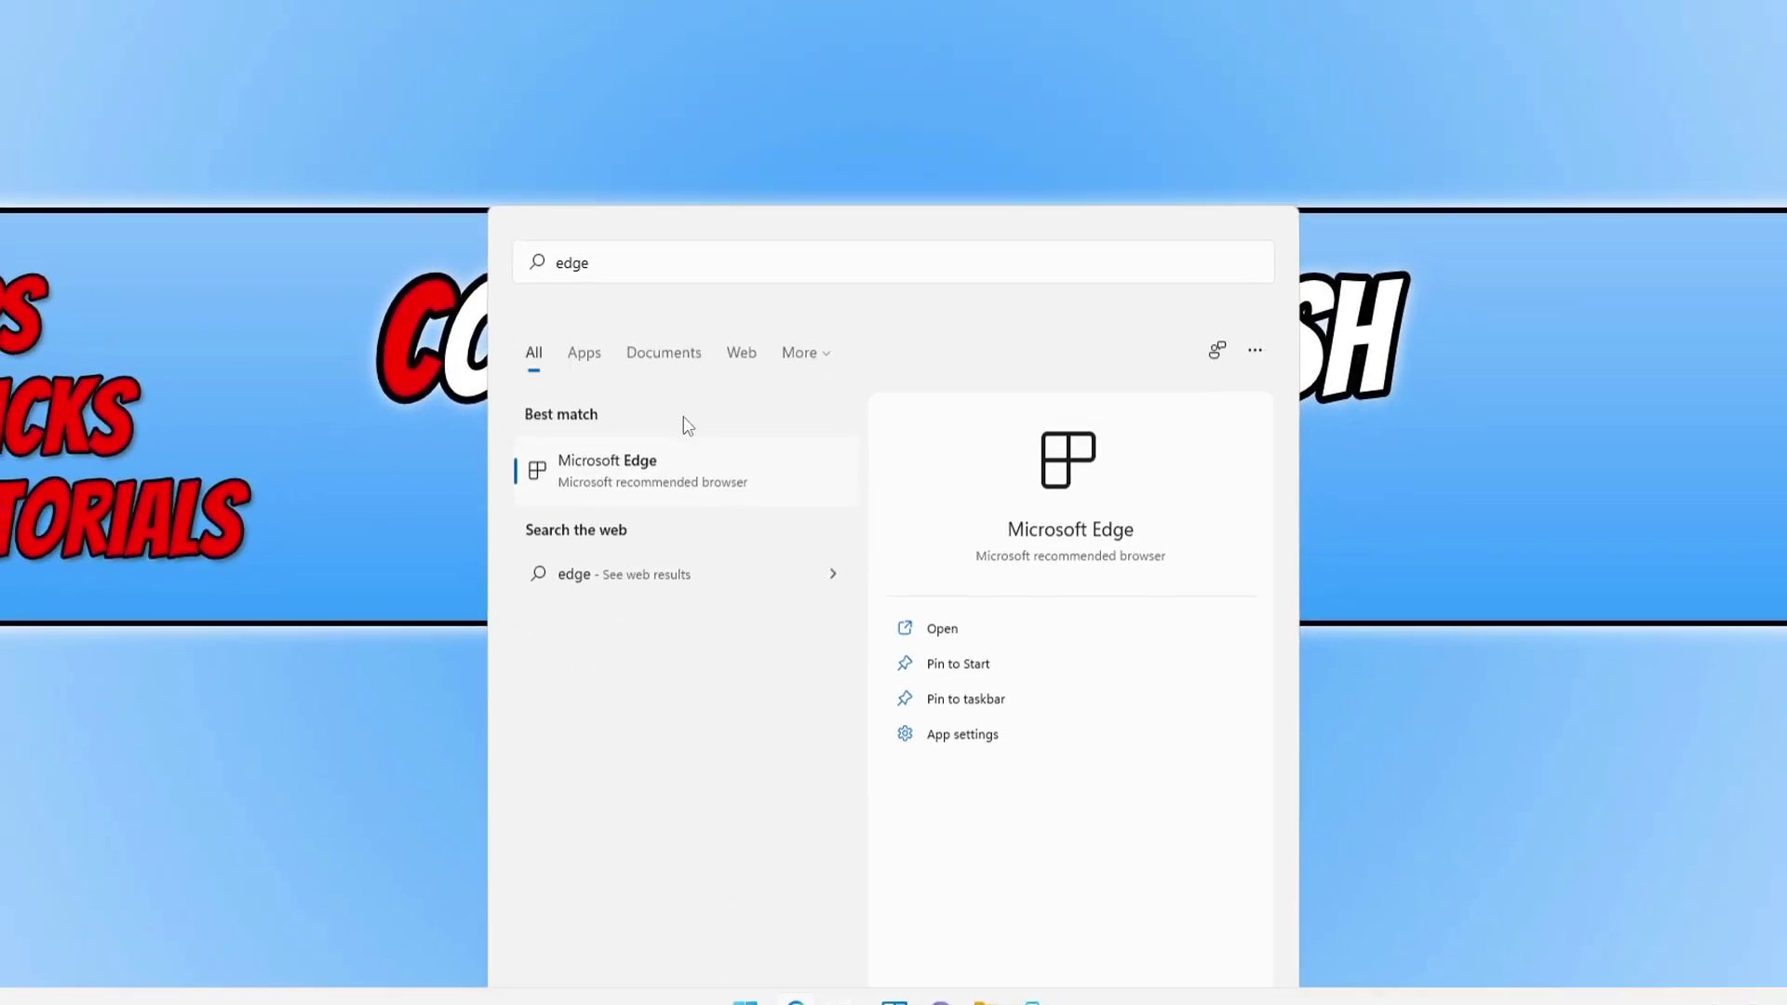
left_click(653, 300)
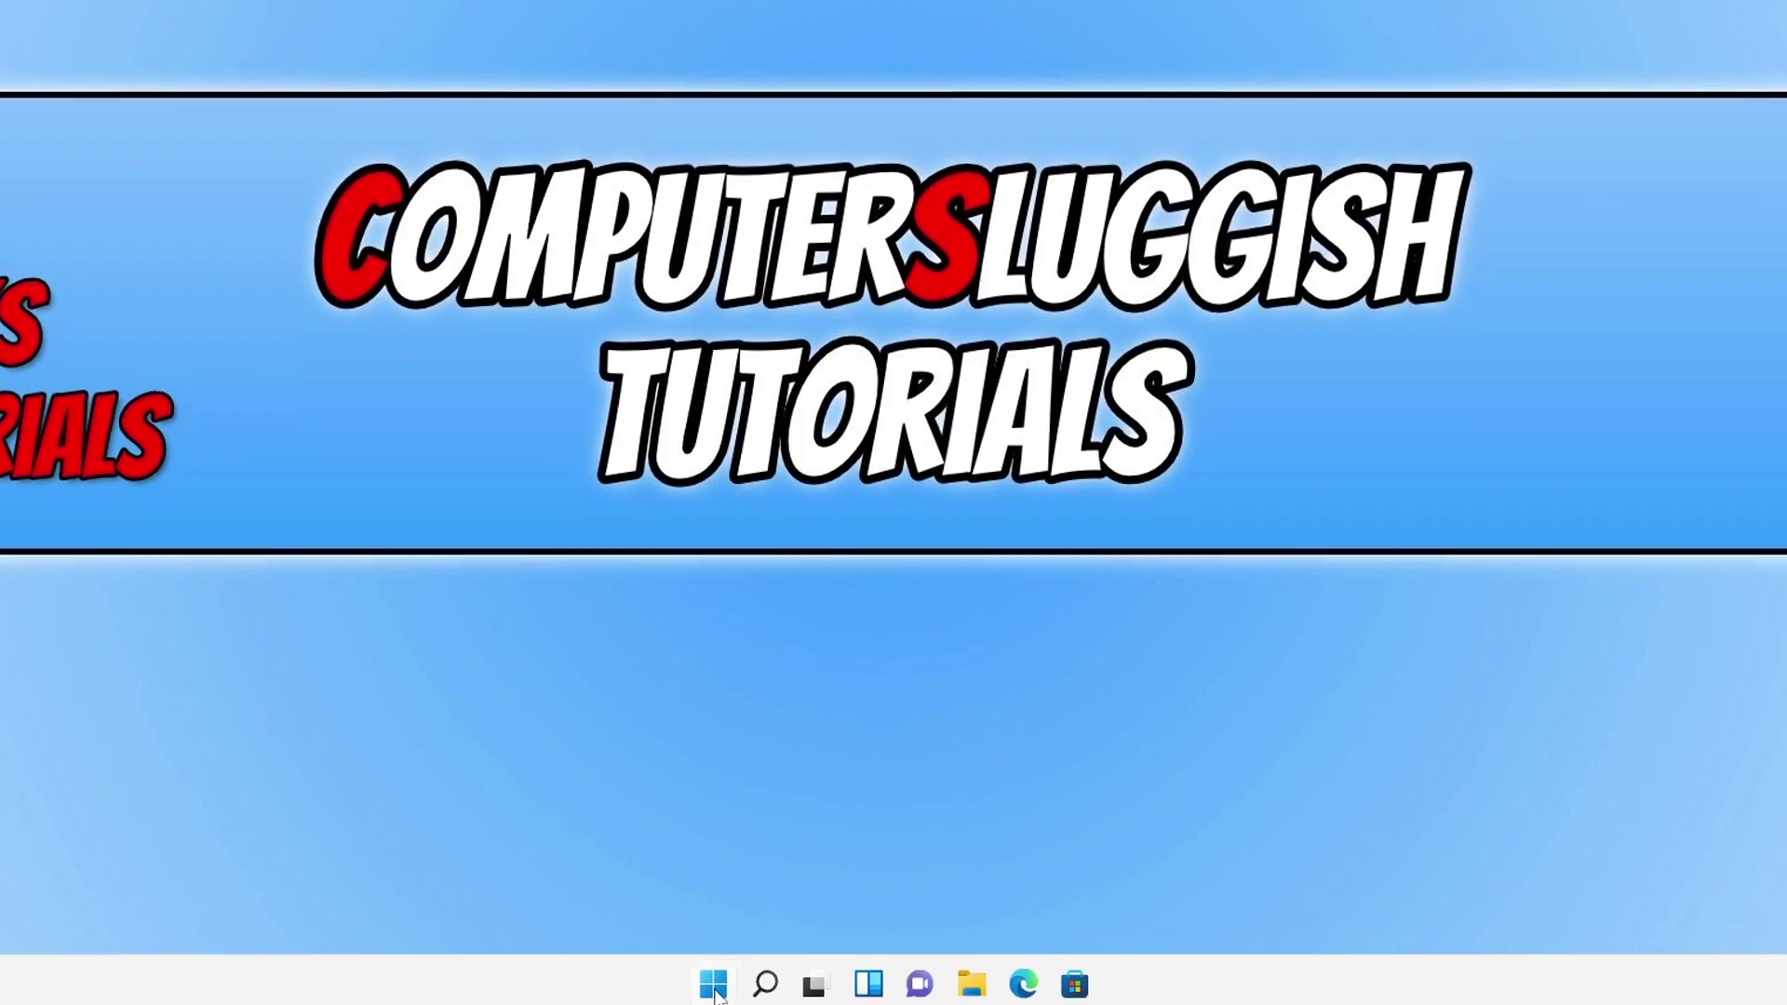
Step: Check for updates in Settings' Windows Update page, which lists the KB5007262 cumulative update
right_click(709, 979)
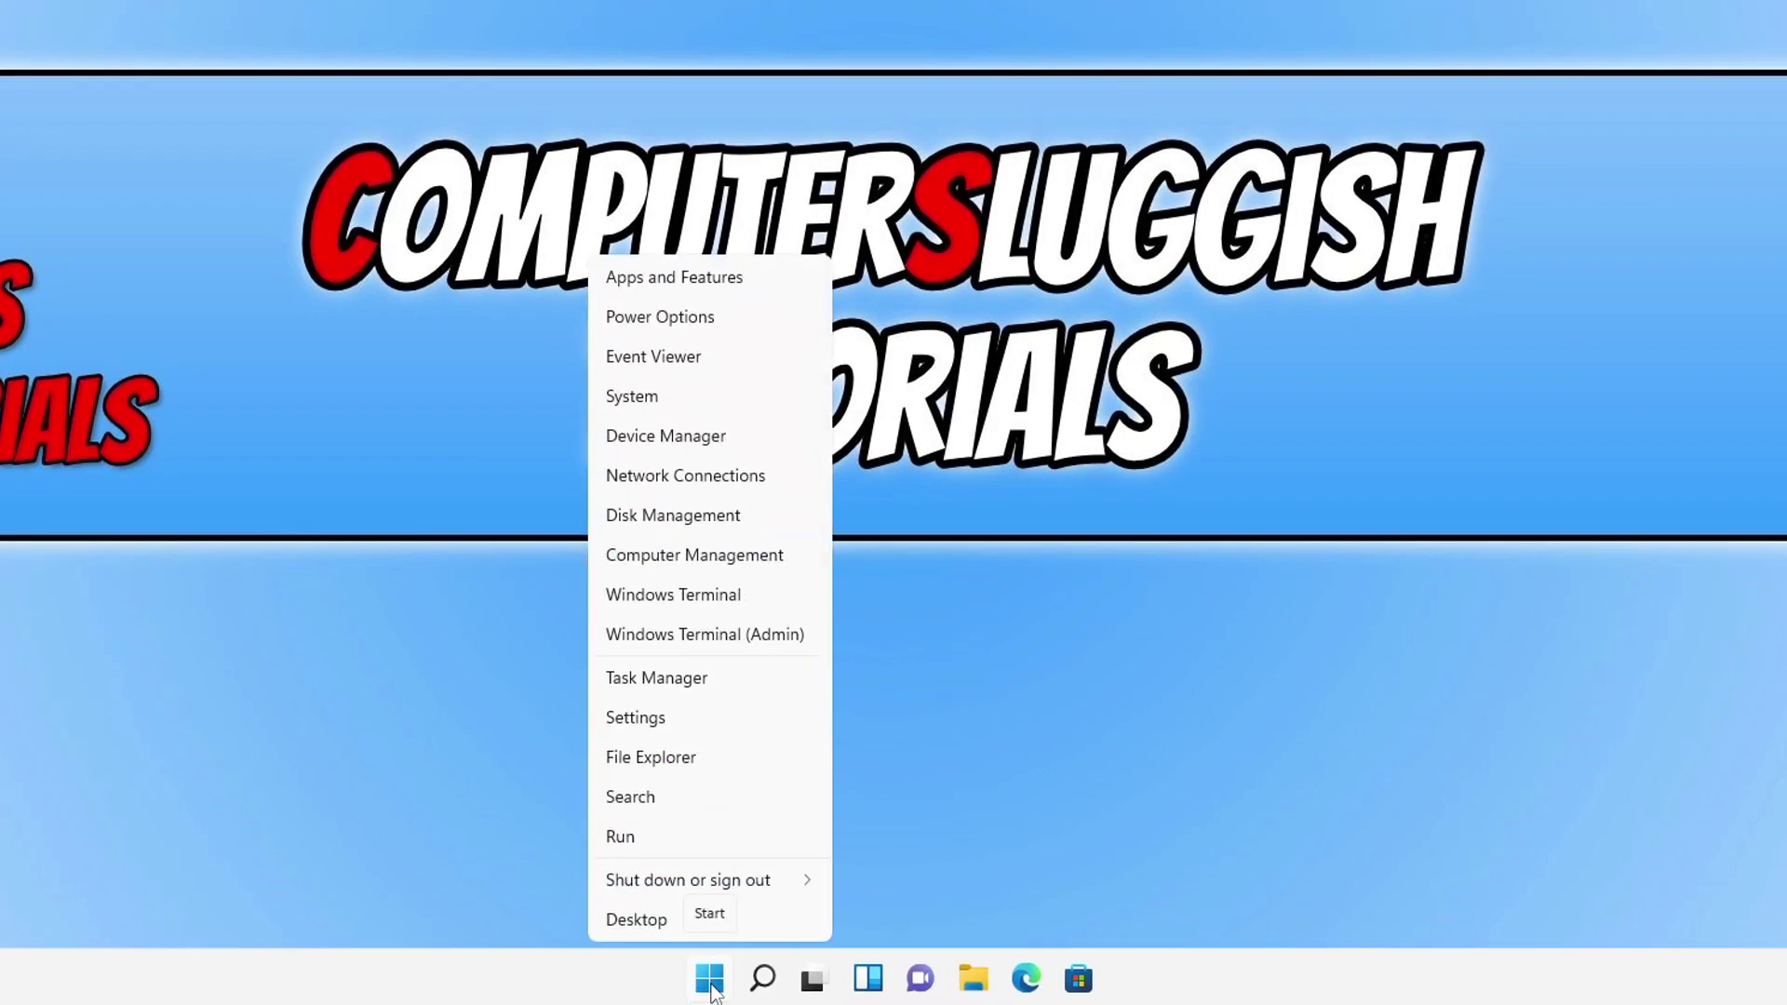
left_click(707, 715)
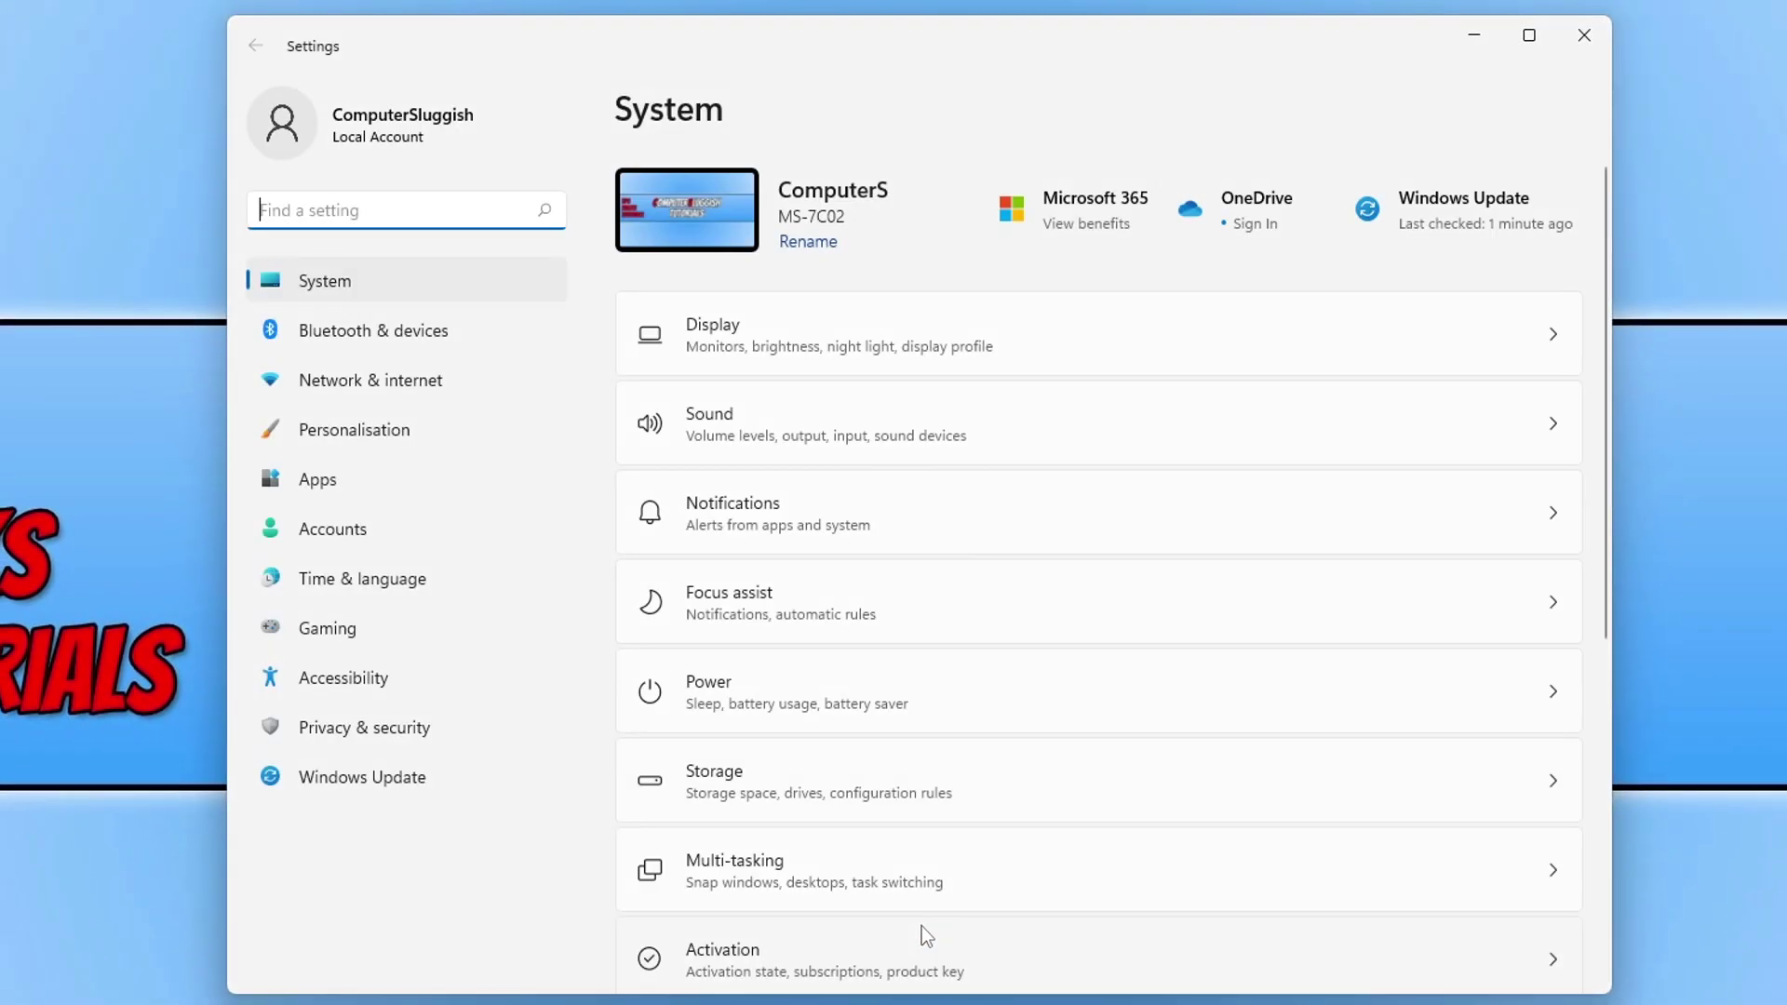
left_click(452, 746)
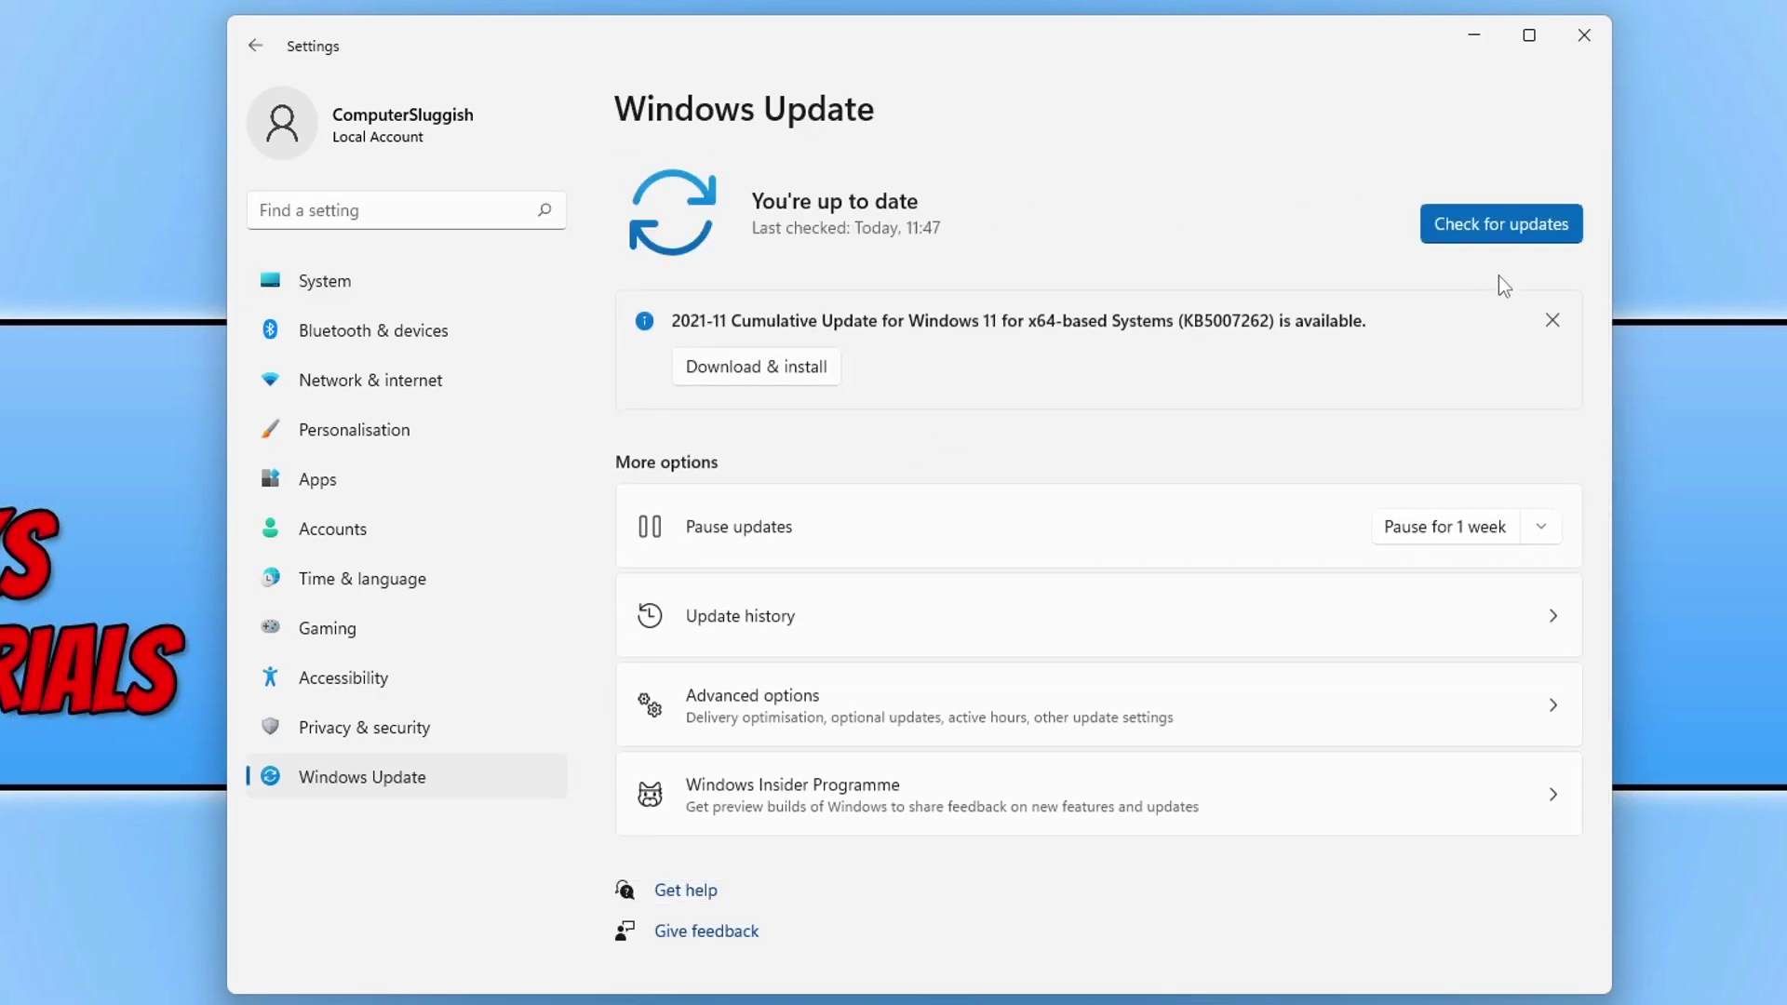
left_click(1501, 228)
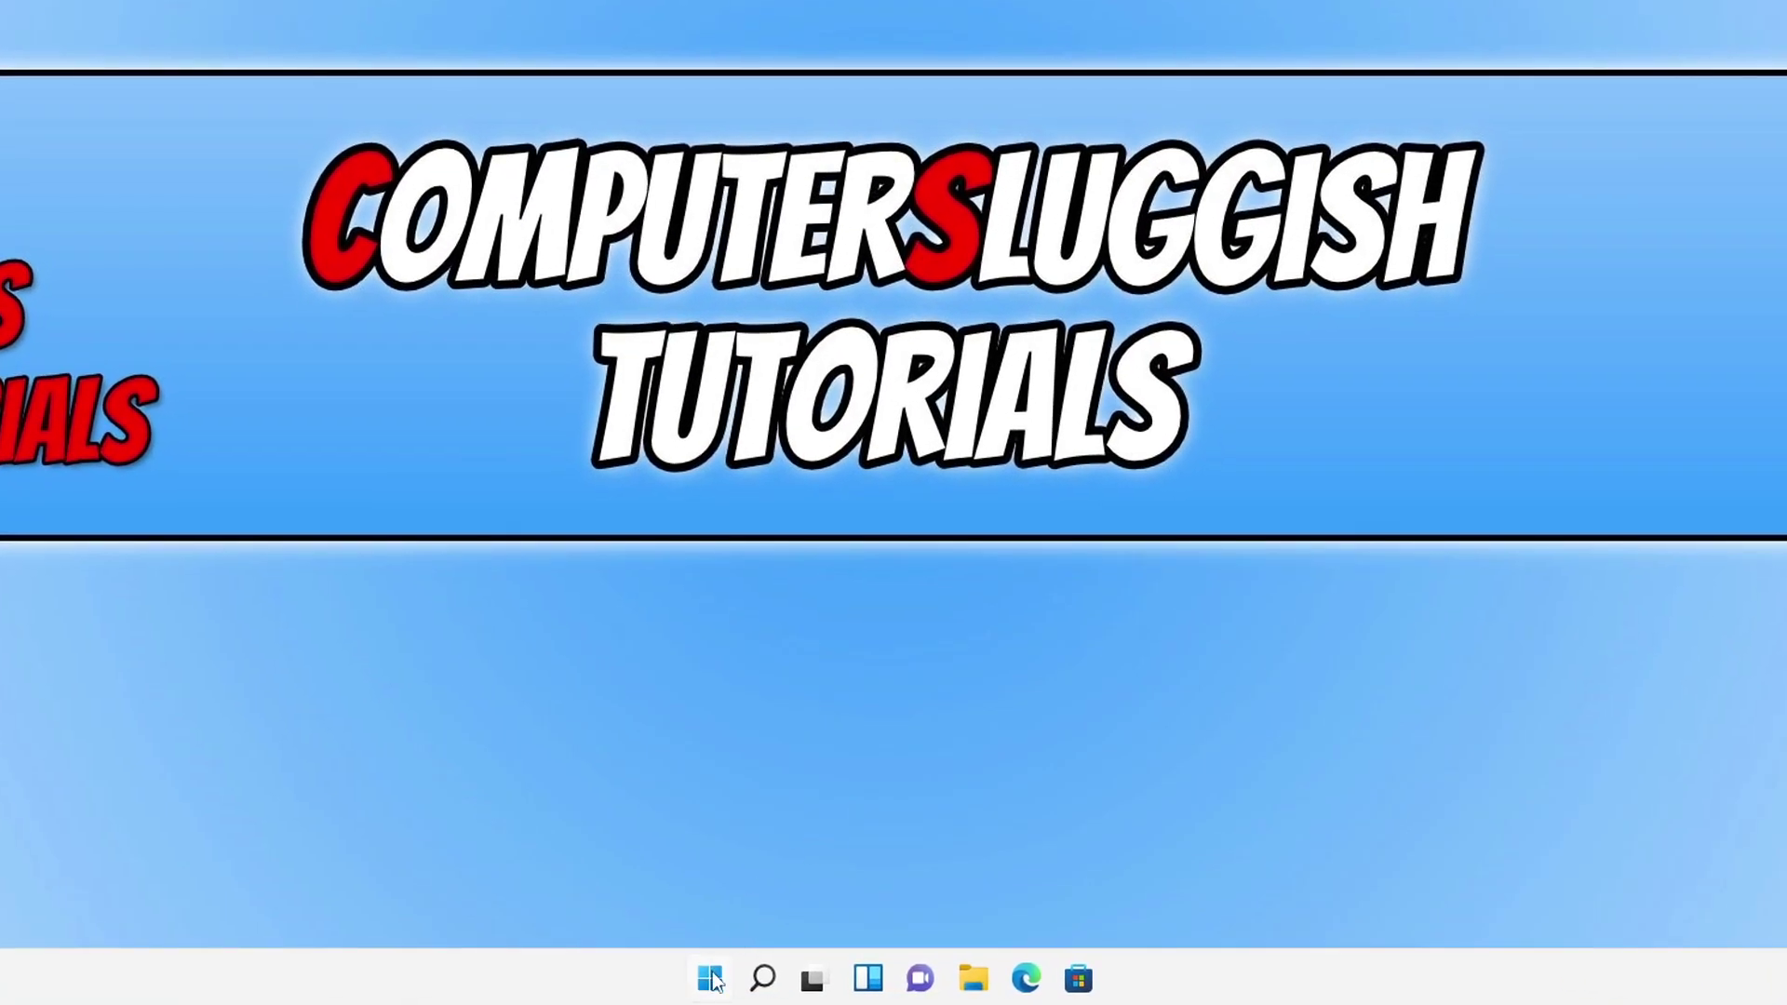
Step: Open Microsoft Store via a 'store' search and run Get updates from its Library
left_click(750, 983)
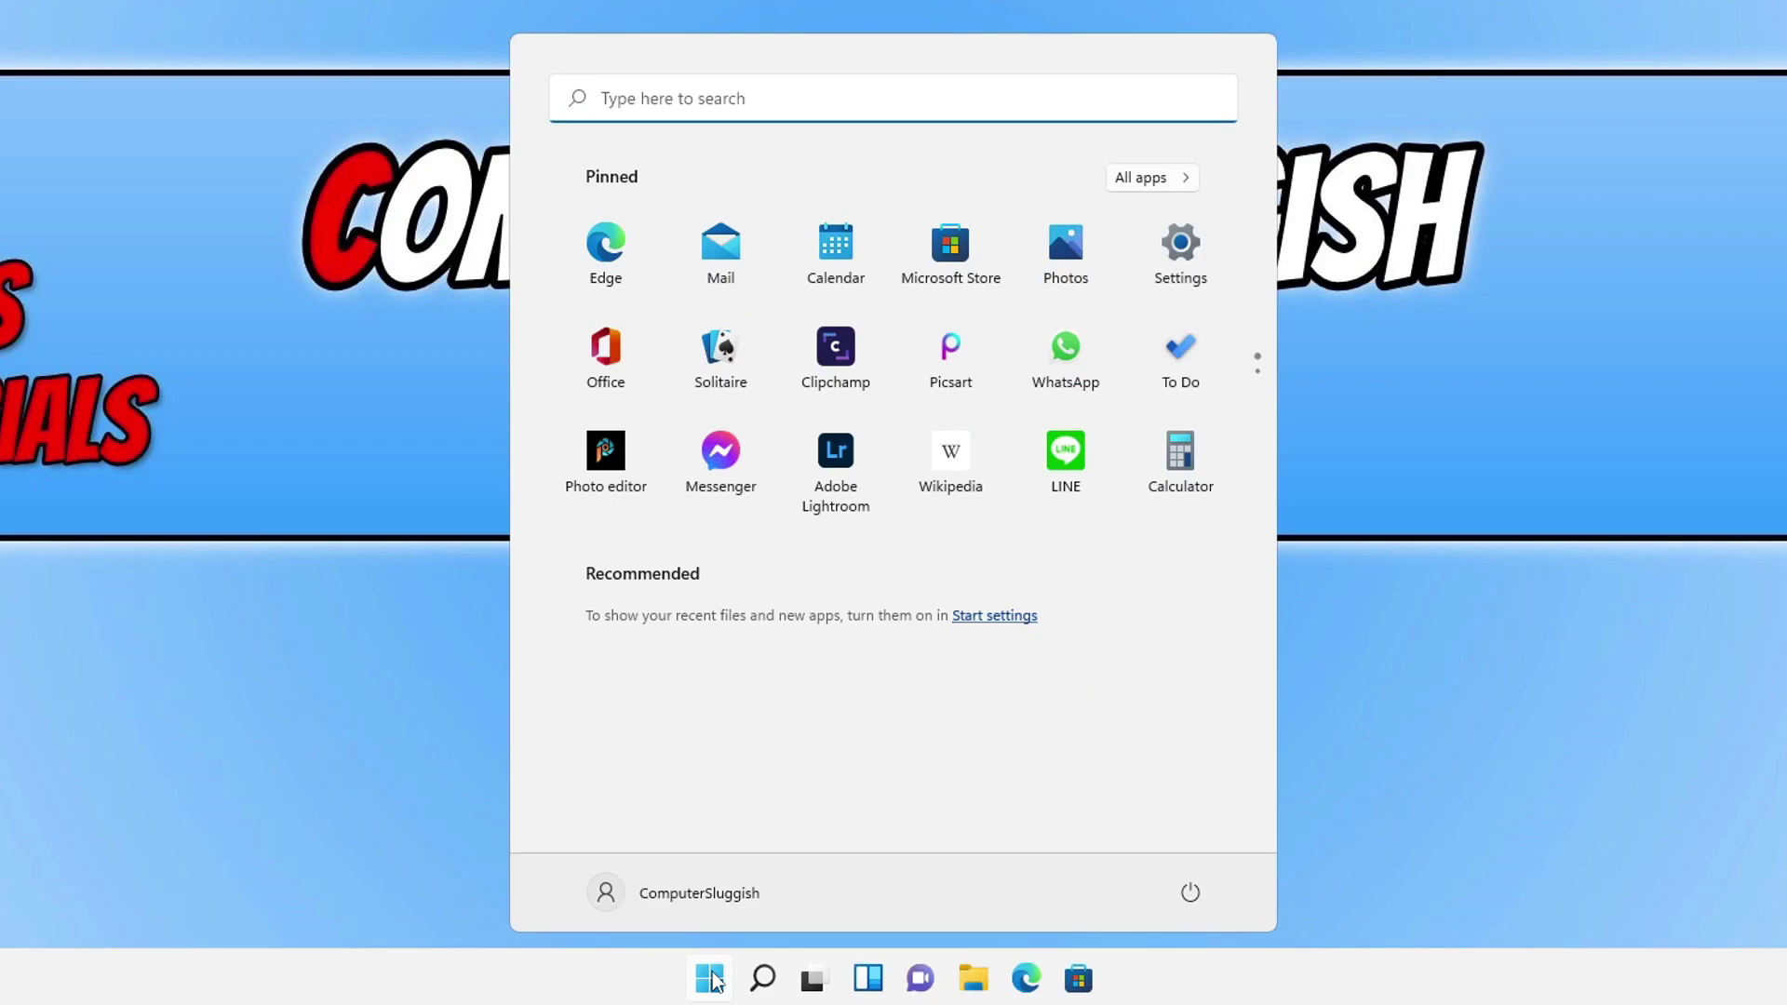
type("store")
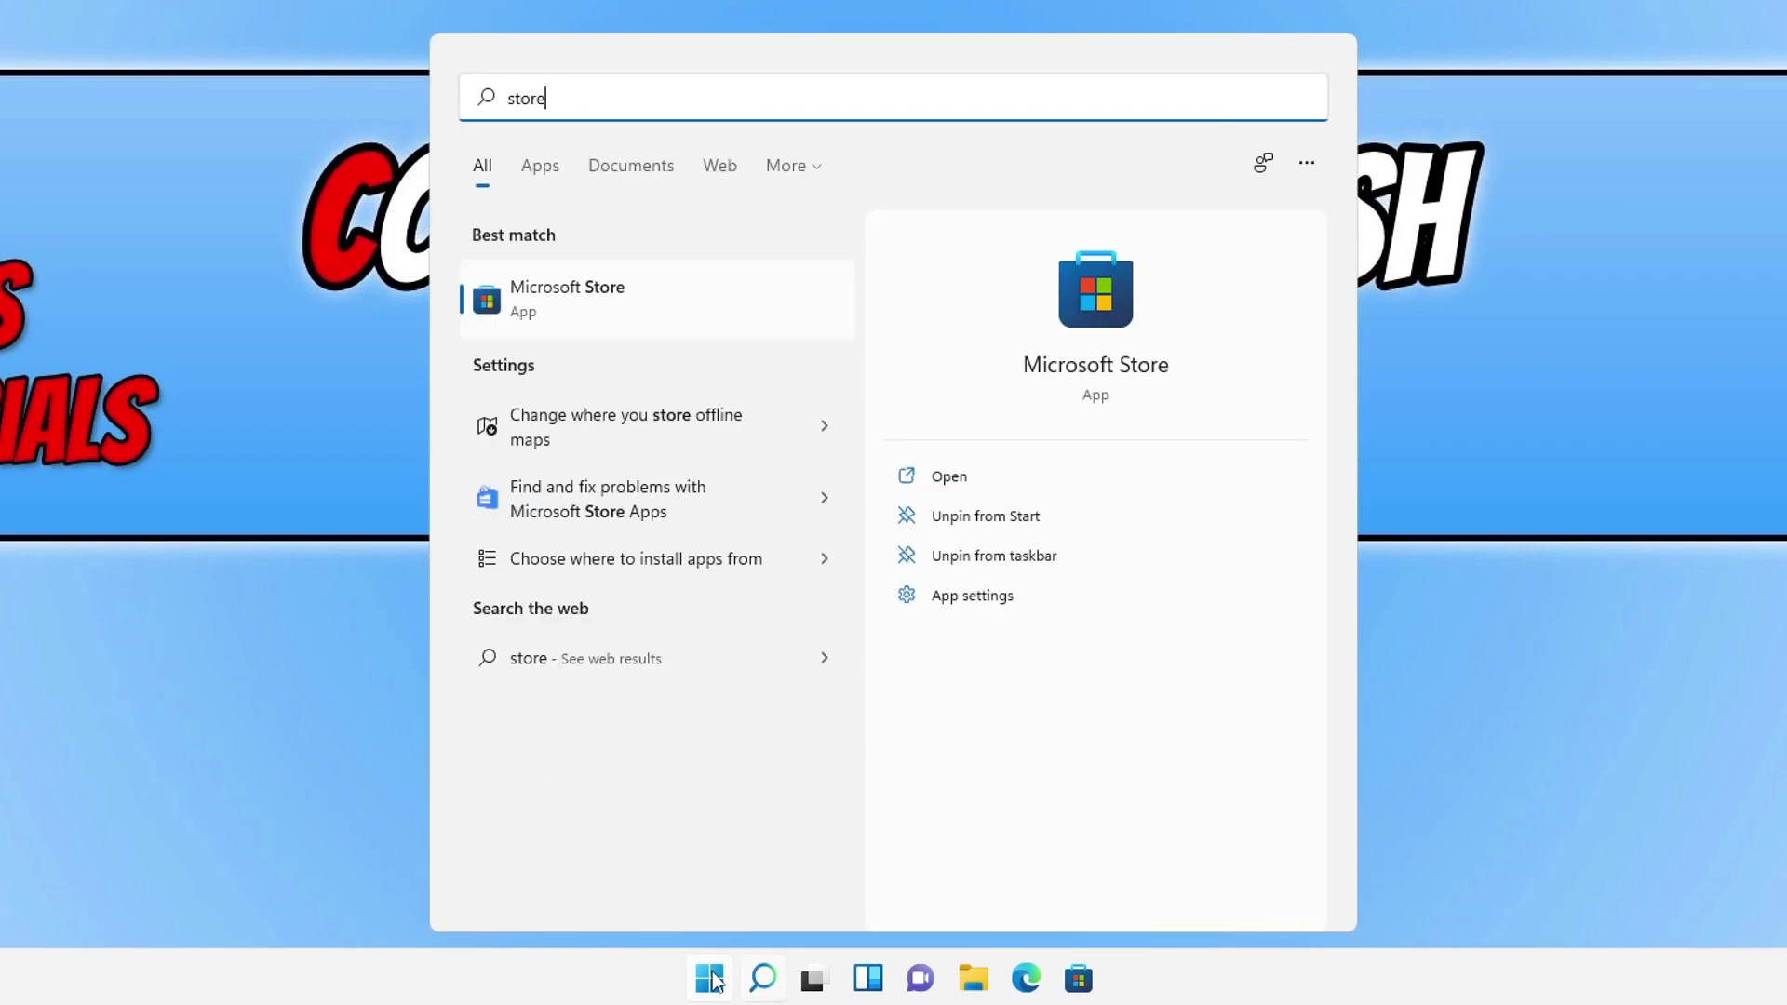
left_click(651, 299)
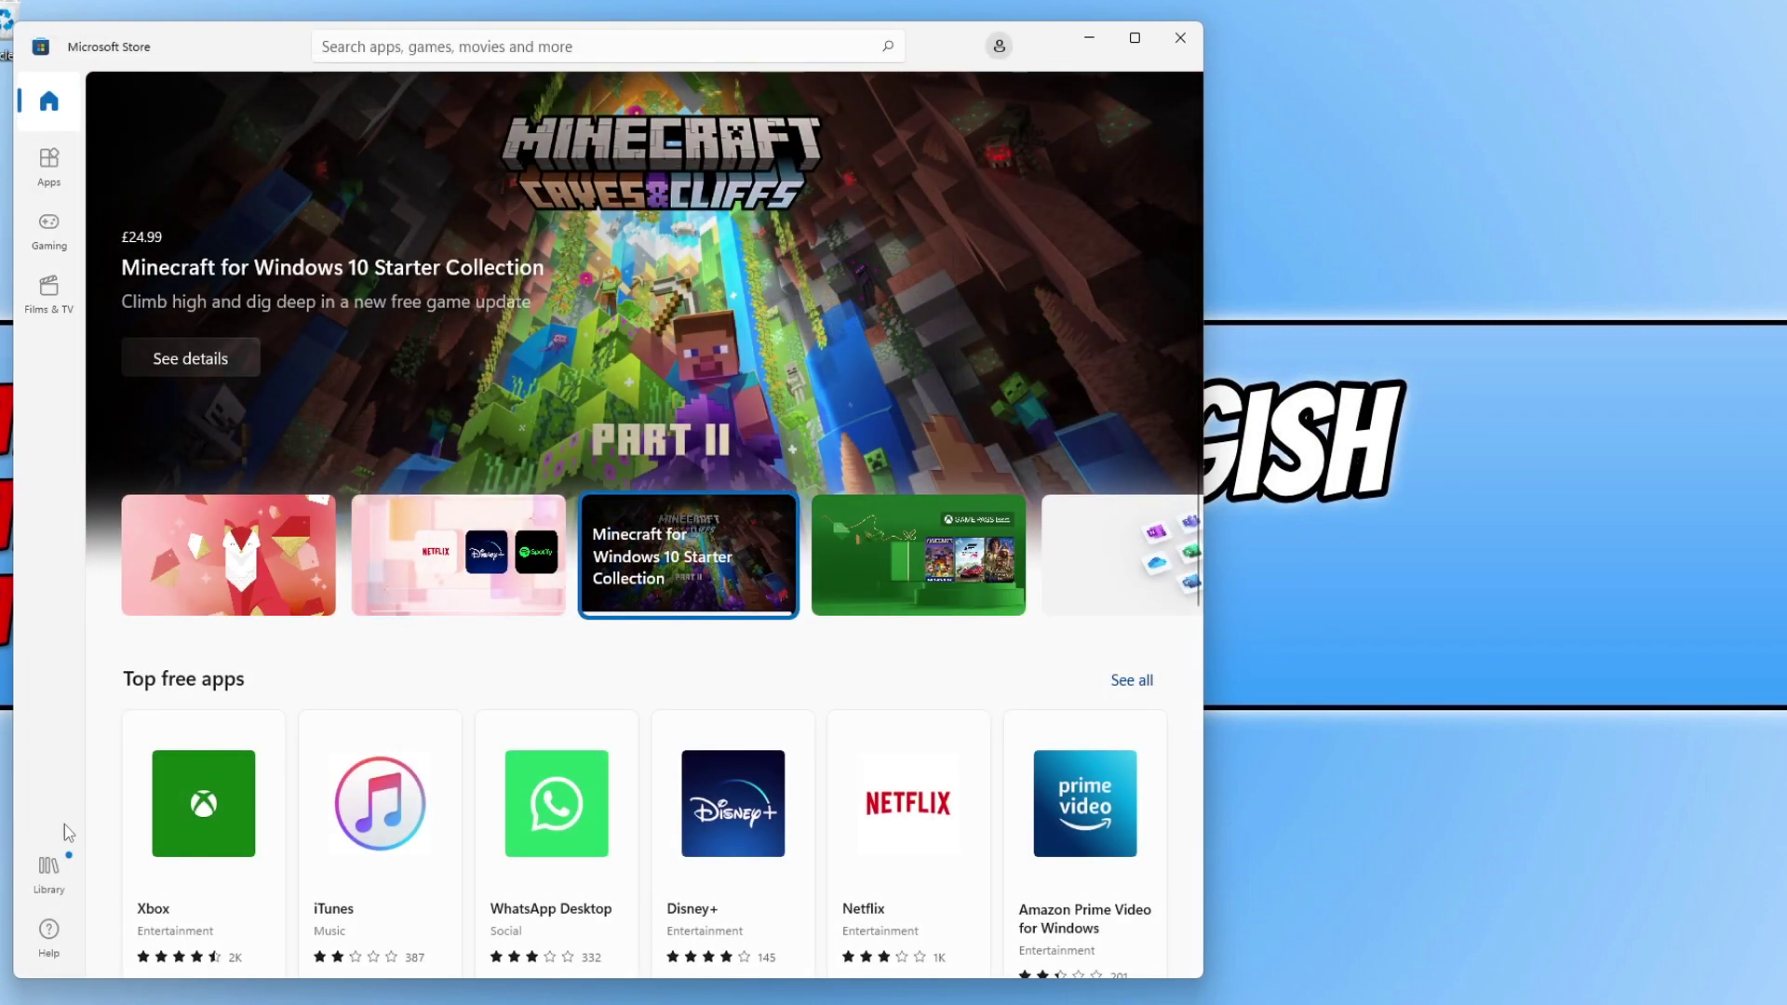
left_click(49, 875)
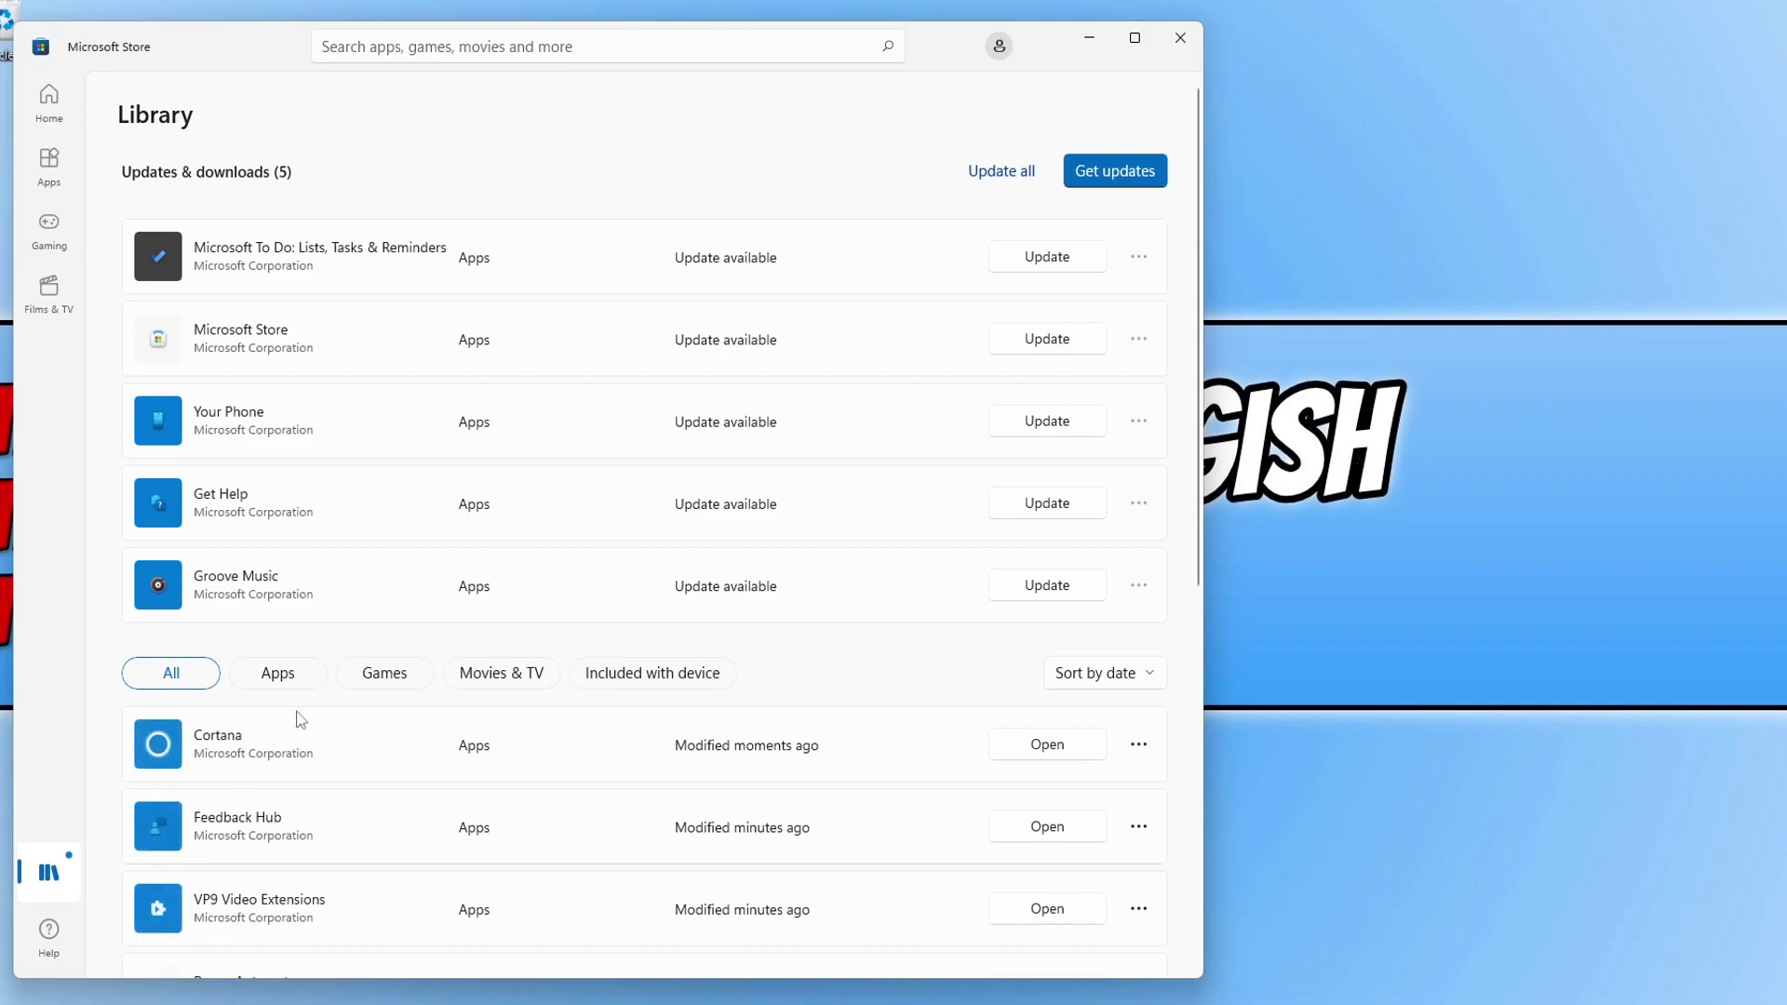
left_click(1125, 172)
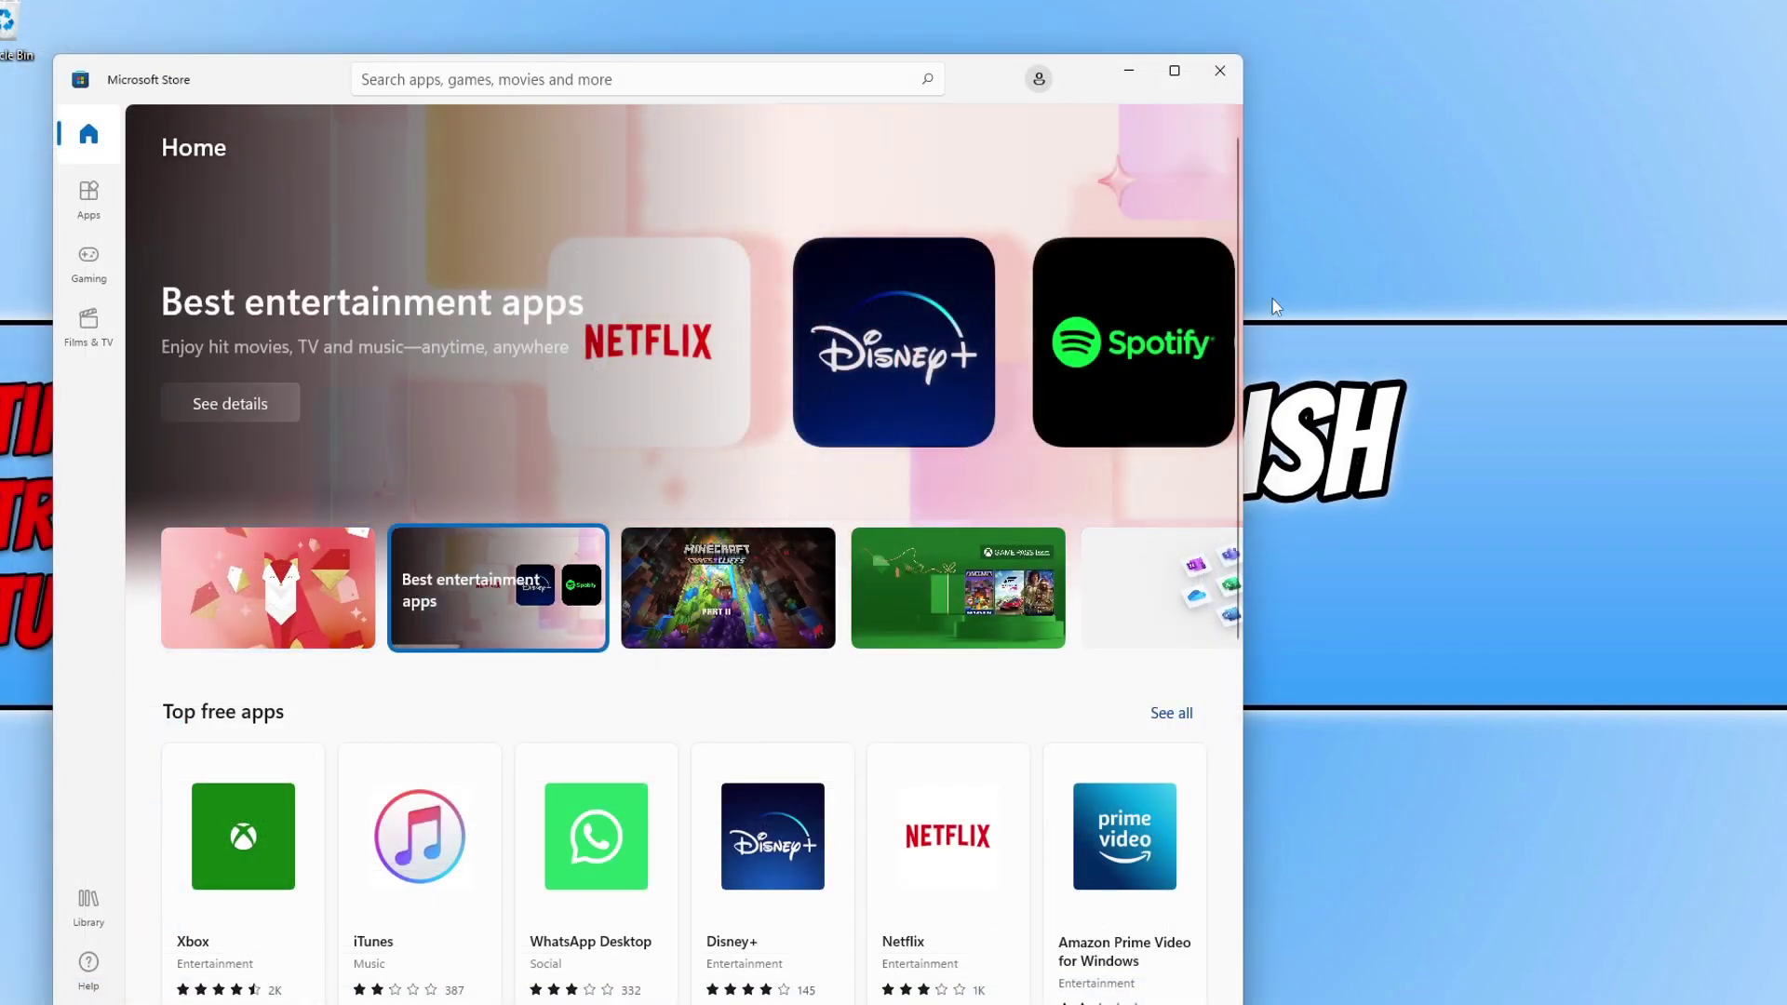
Step: Run Get updates again in the Store Library, review the app list, then close the Store
left_click(88, 903)
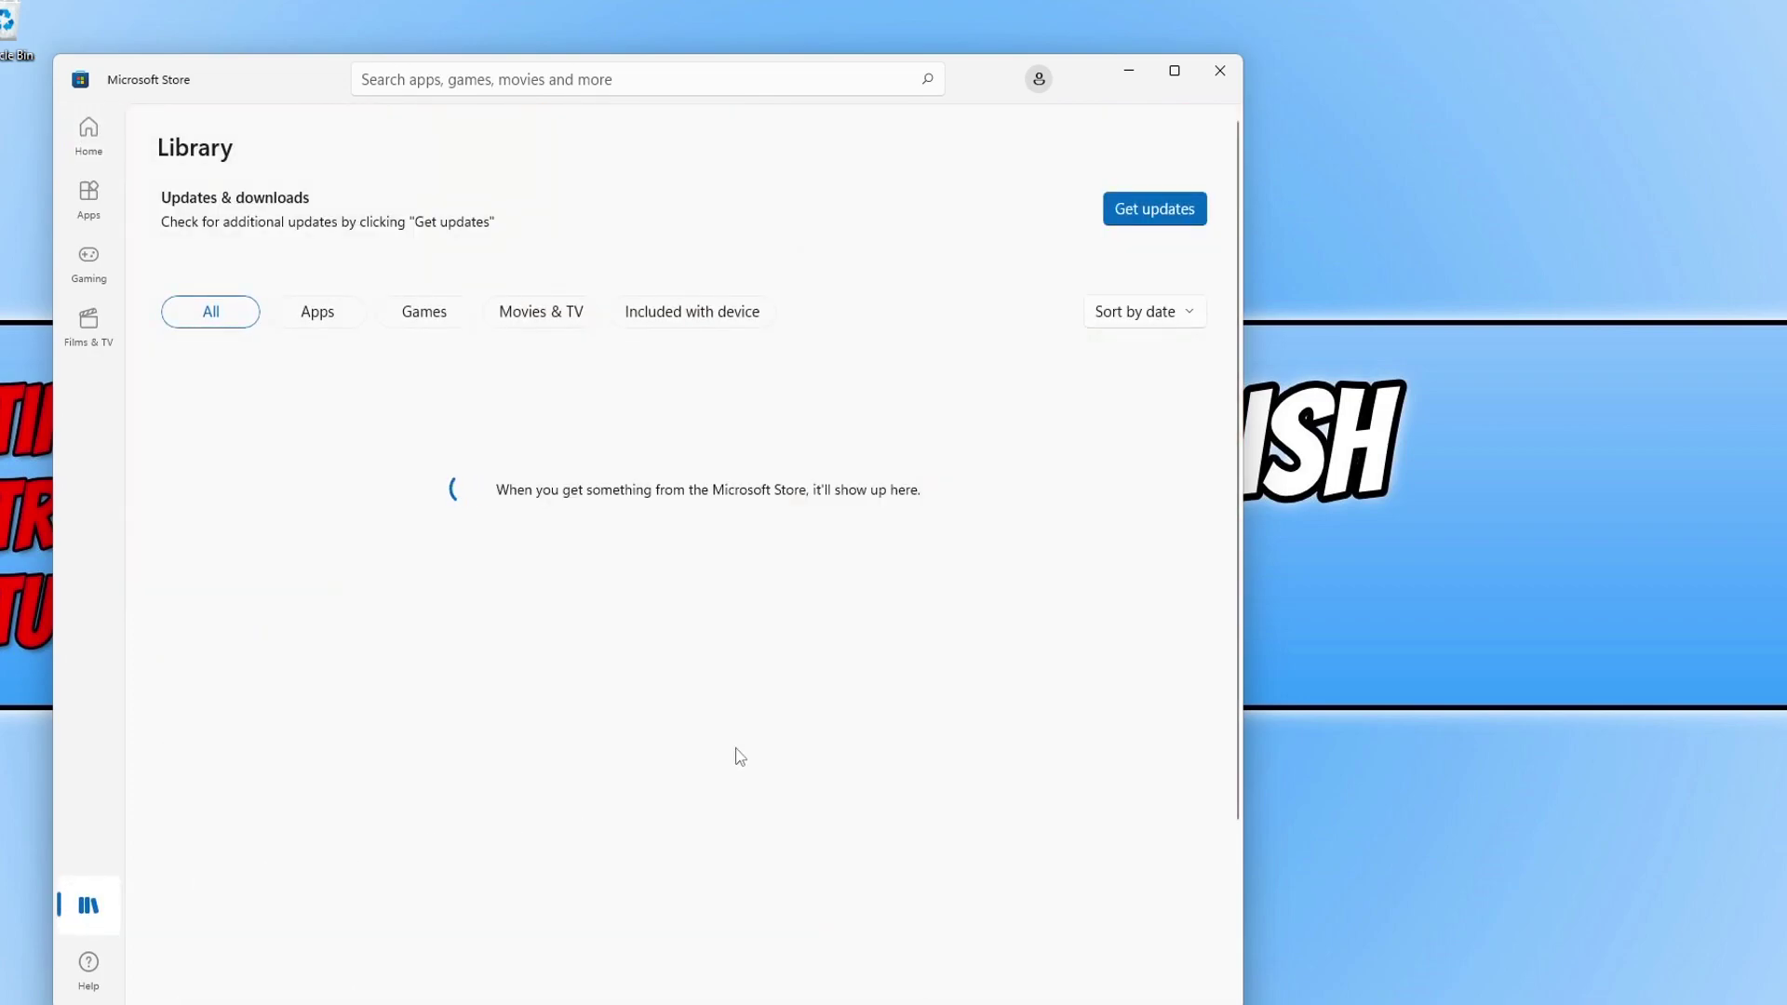
left_click(1177, 214)
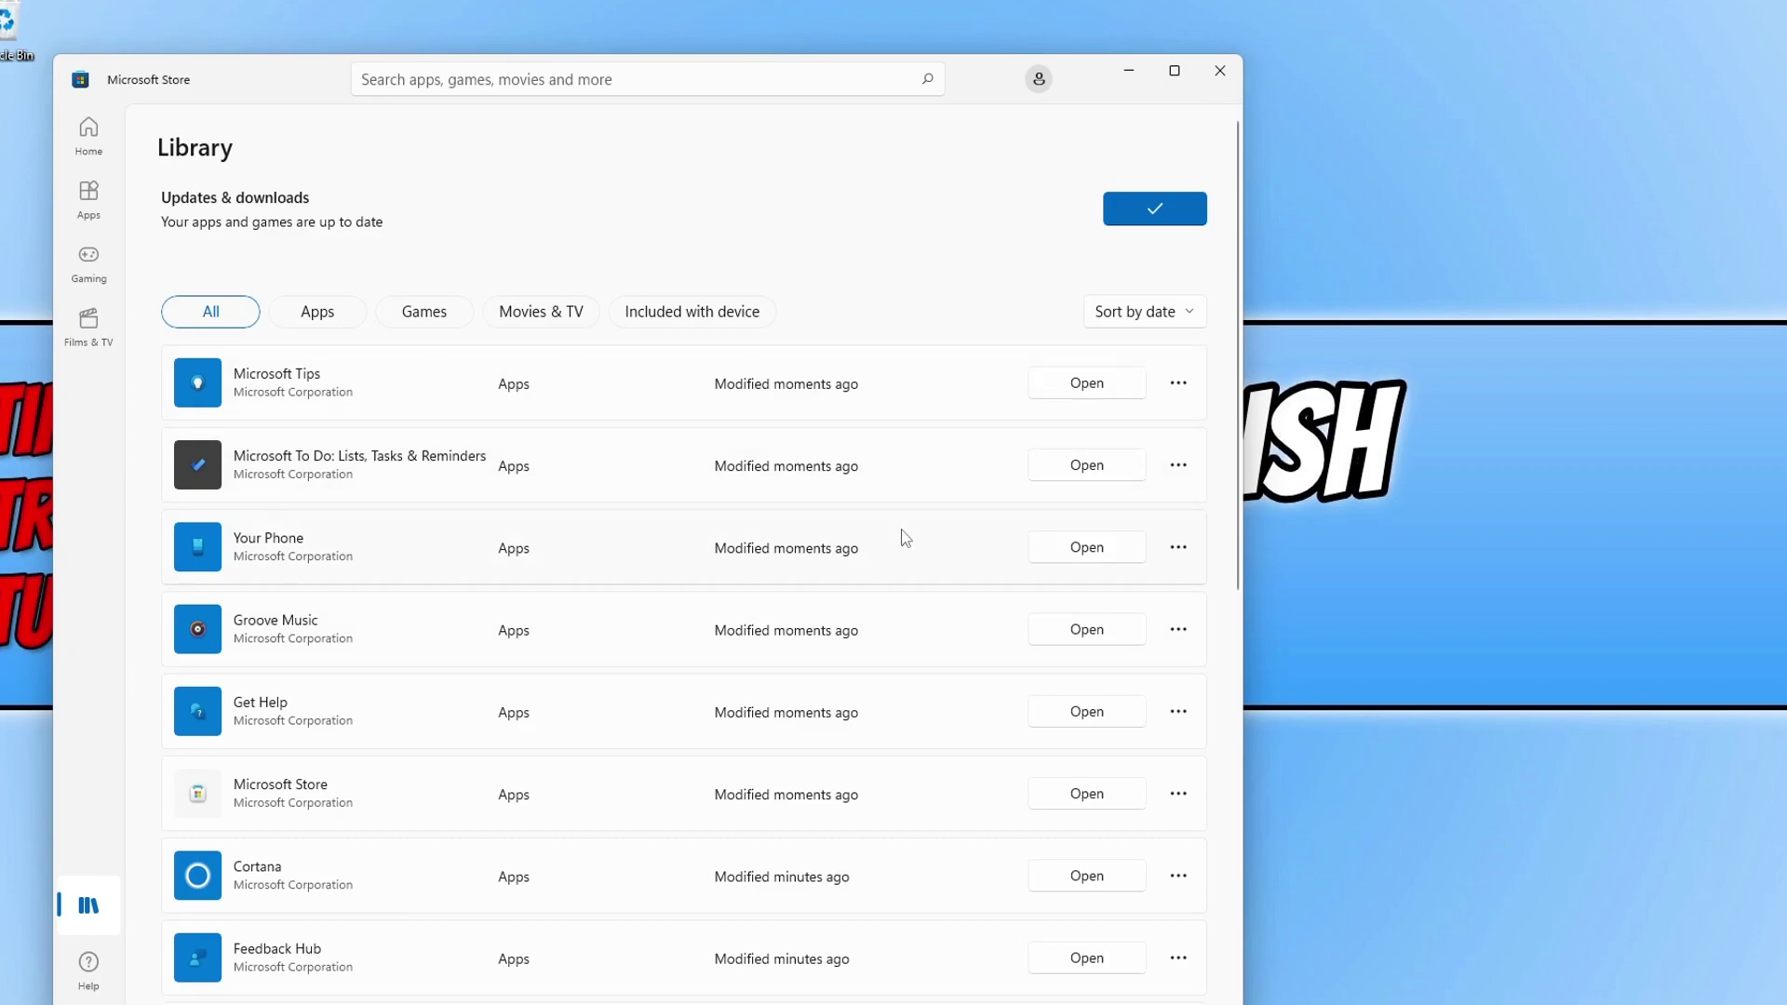
scroll(901, 535, "down", 6)
scroll(893, 523, "down", 2)
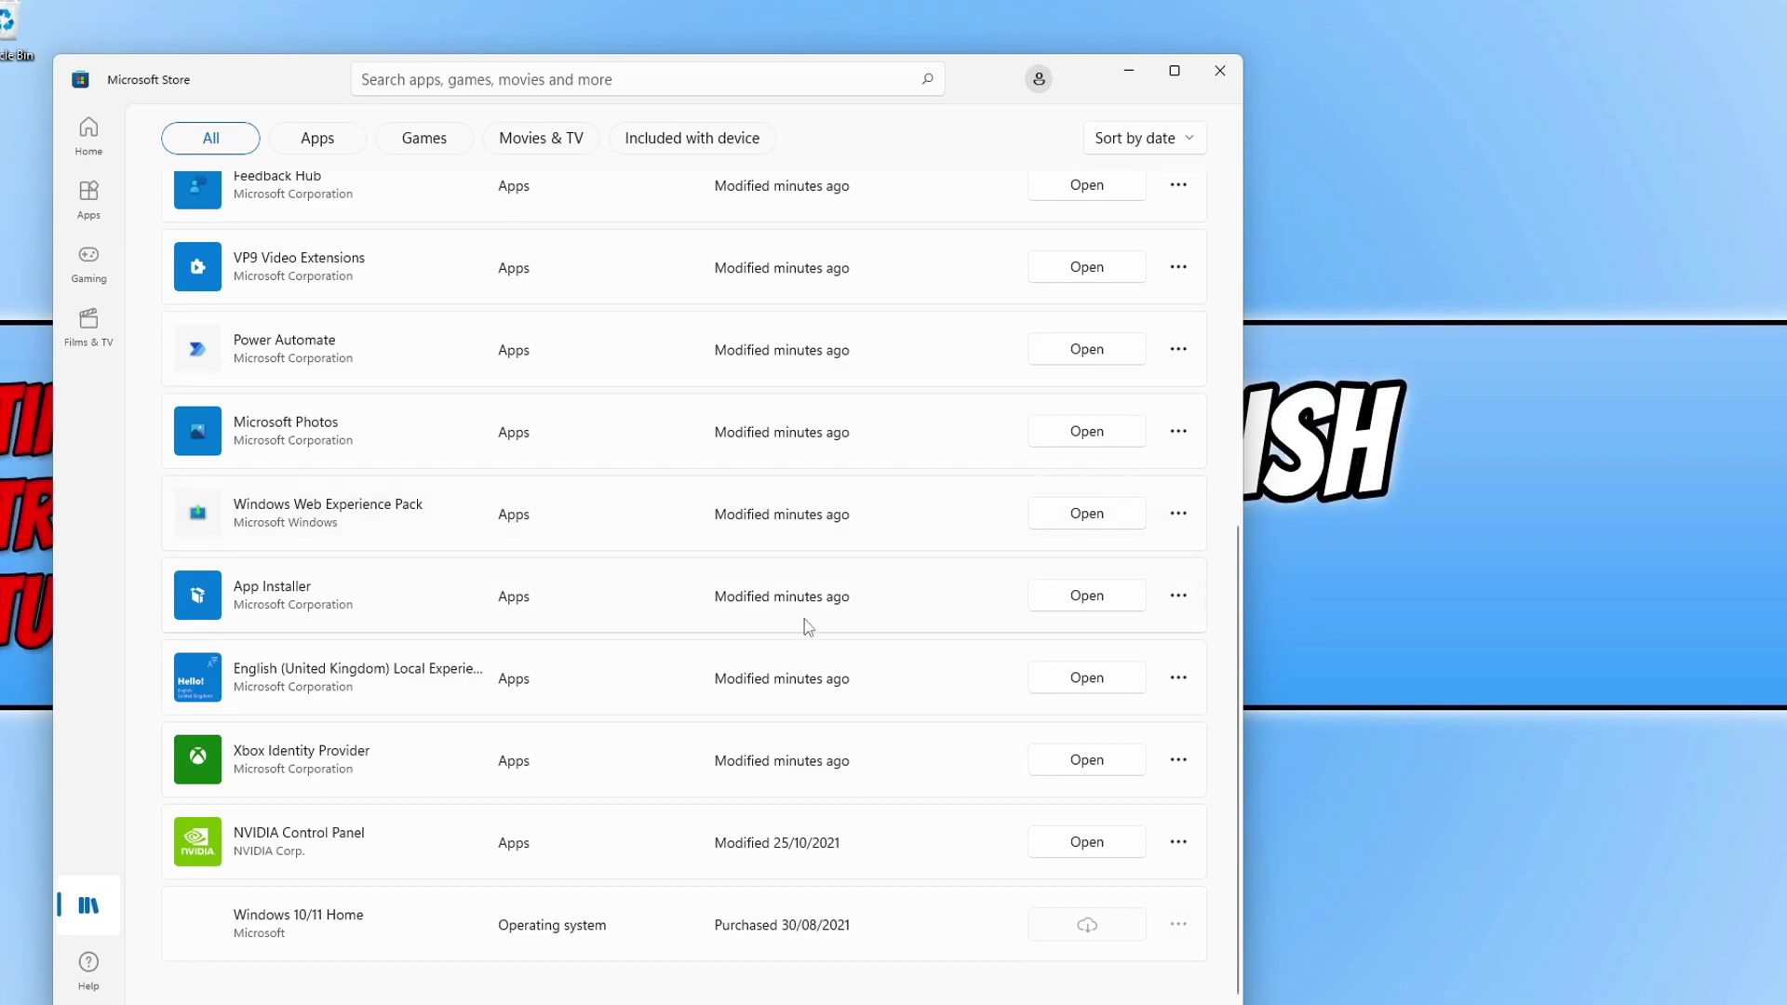
scroll(701, 568, "up", 5)
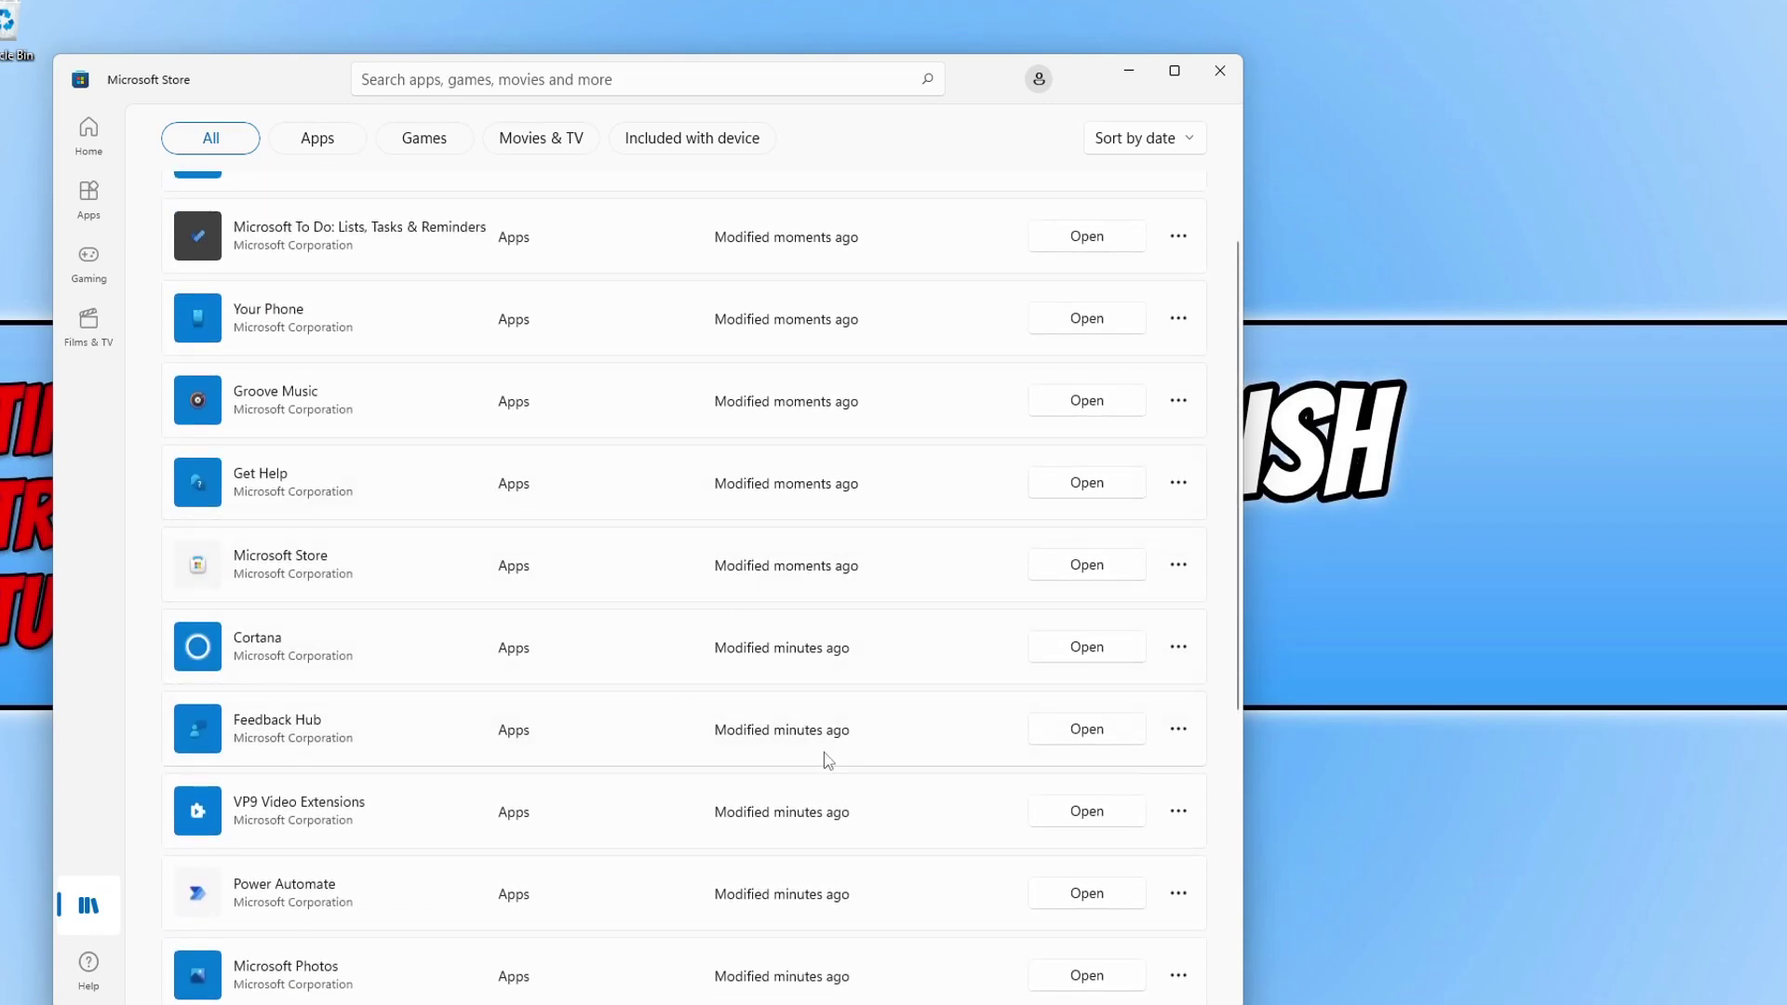
scroll(969, 718, "up", 3)
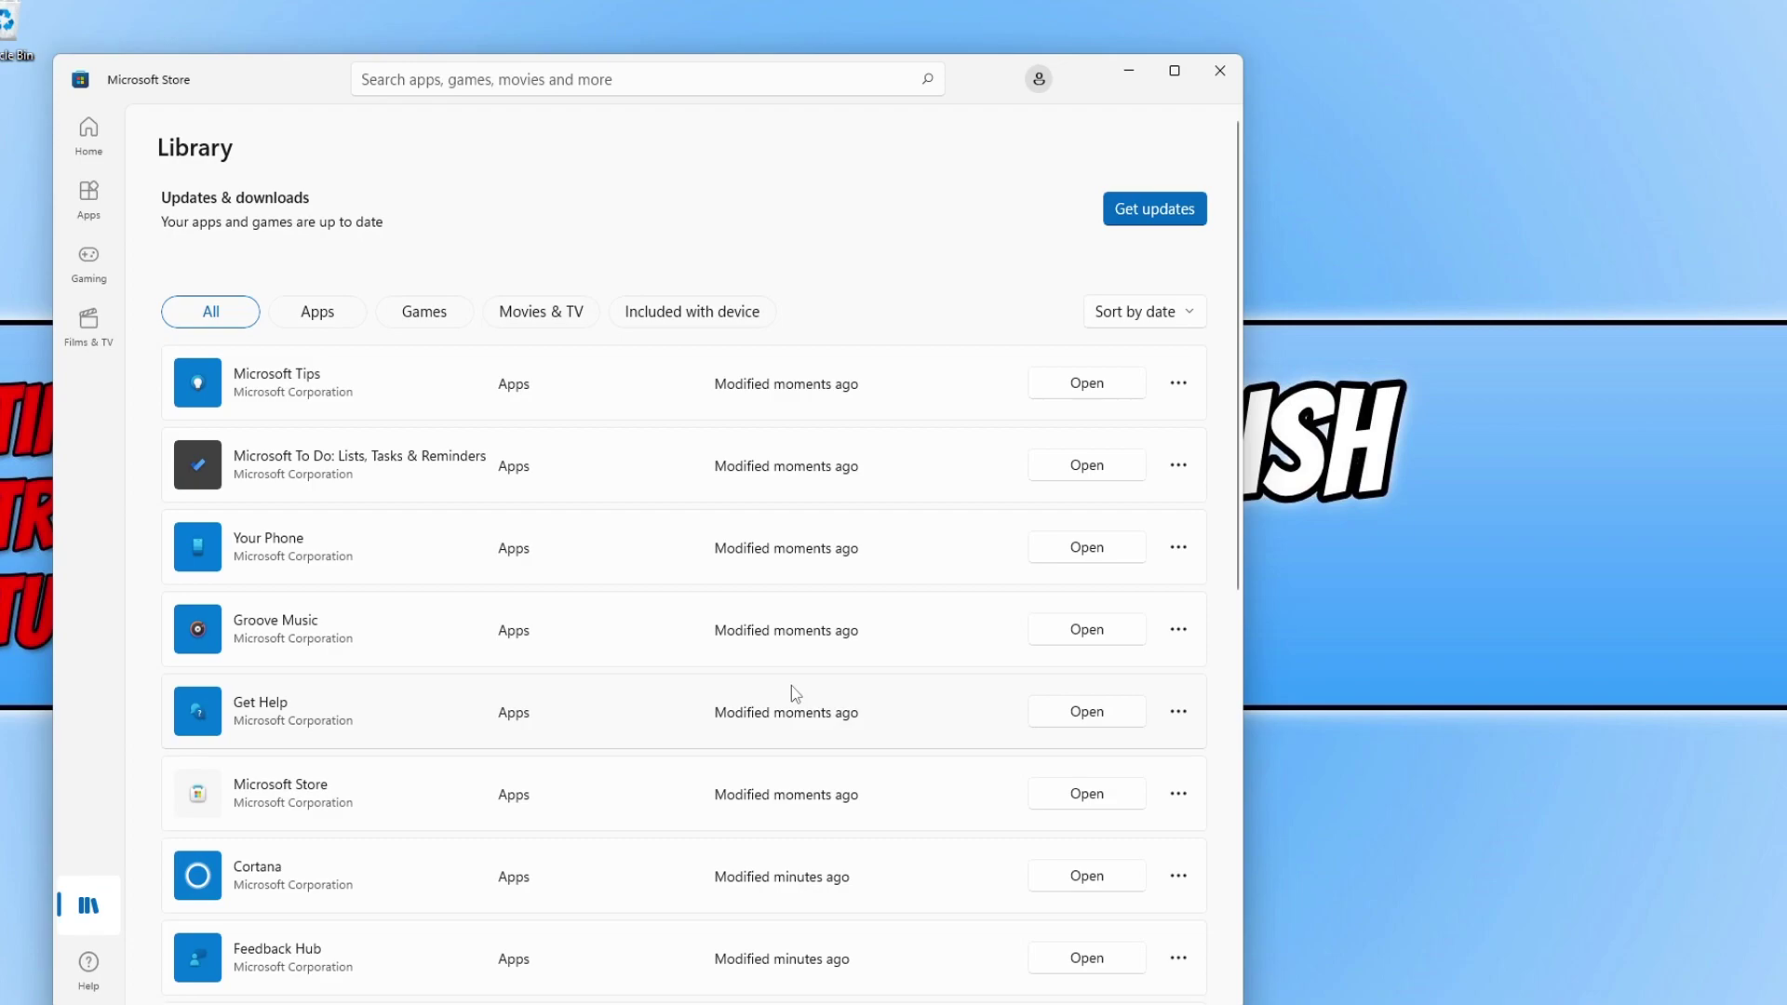
left_click(1217, 70)
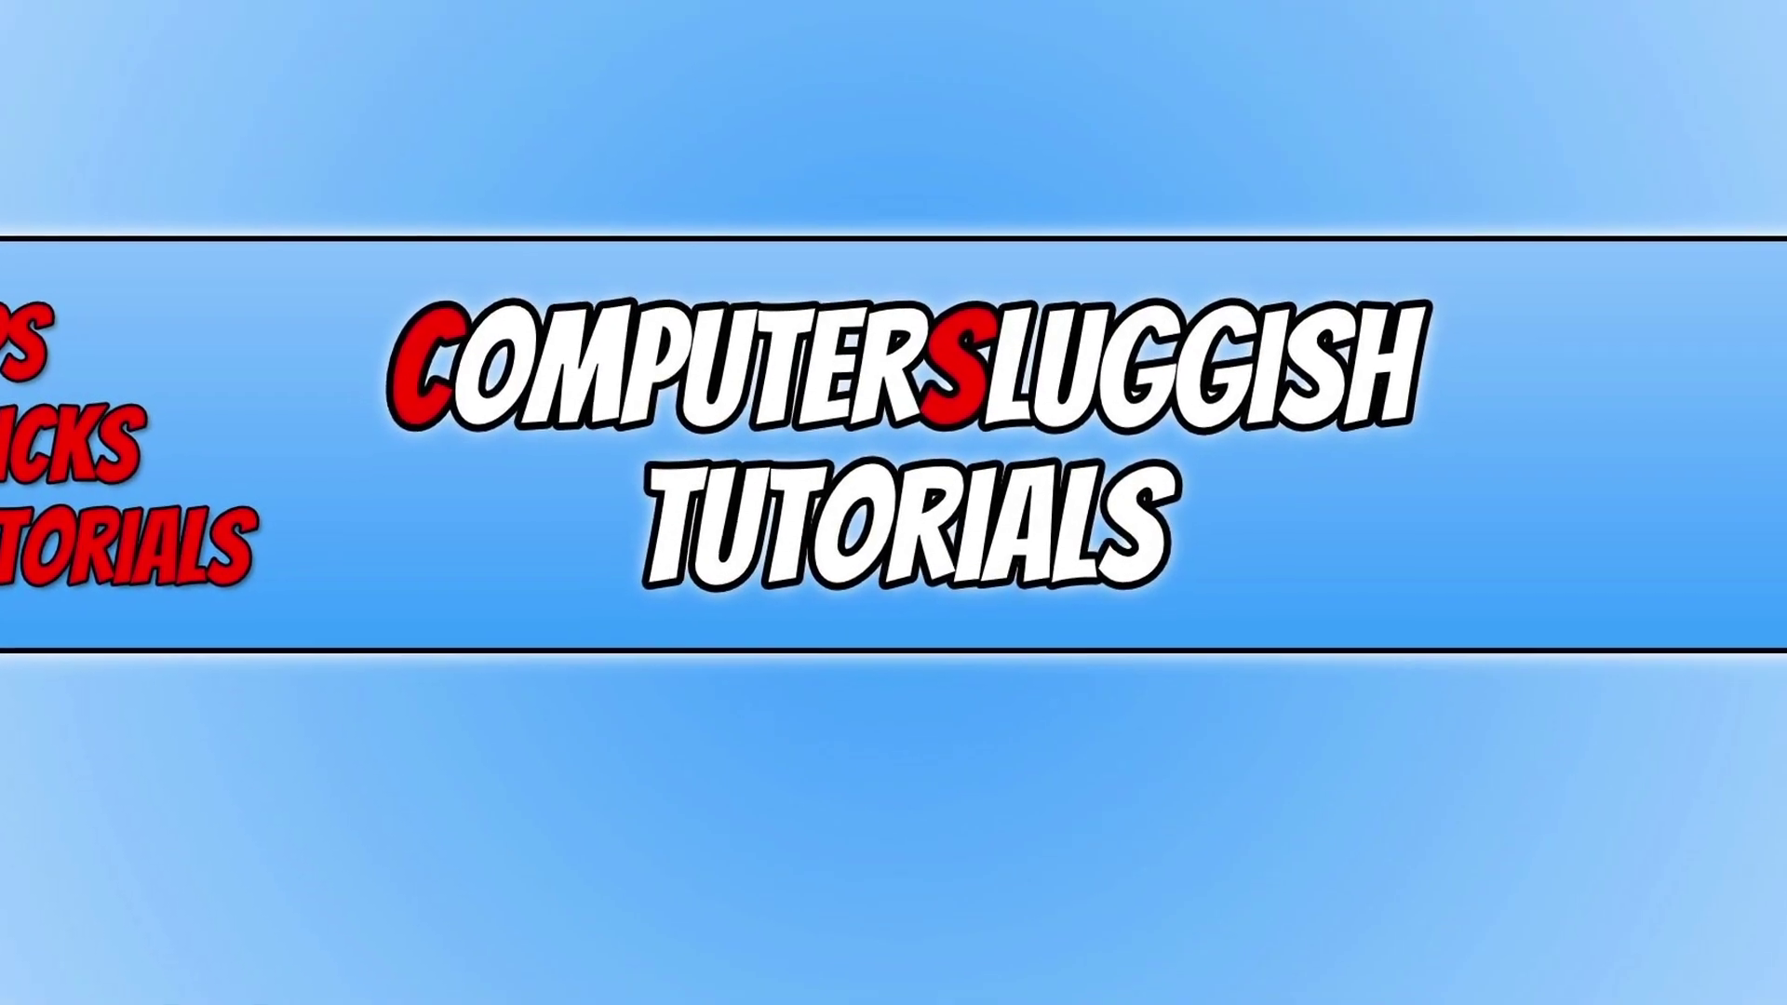
Step: Find Microsoft Edge in Apps & features and run Repair through its Modify option
right_click(708, 987)
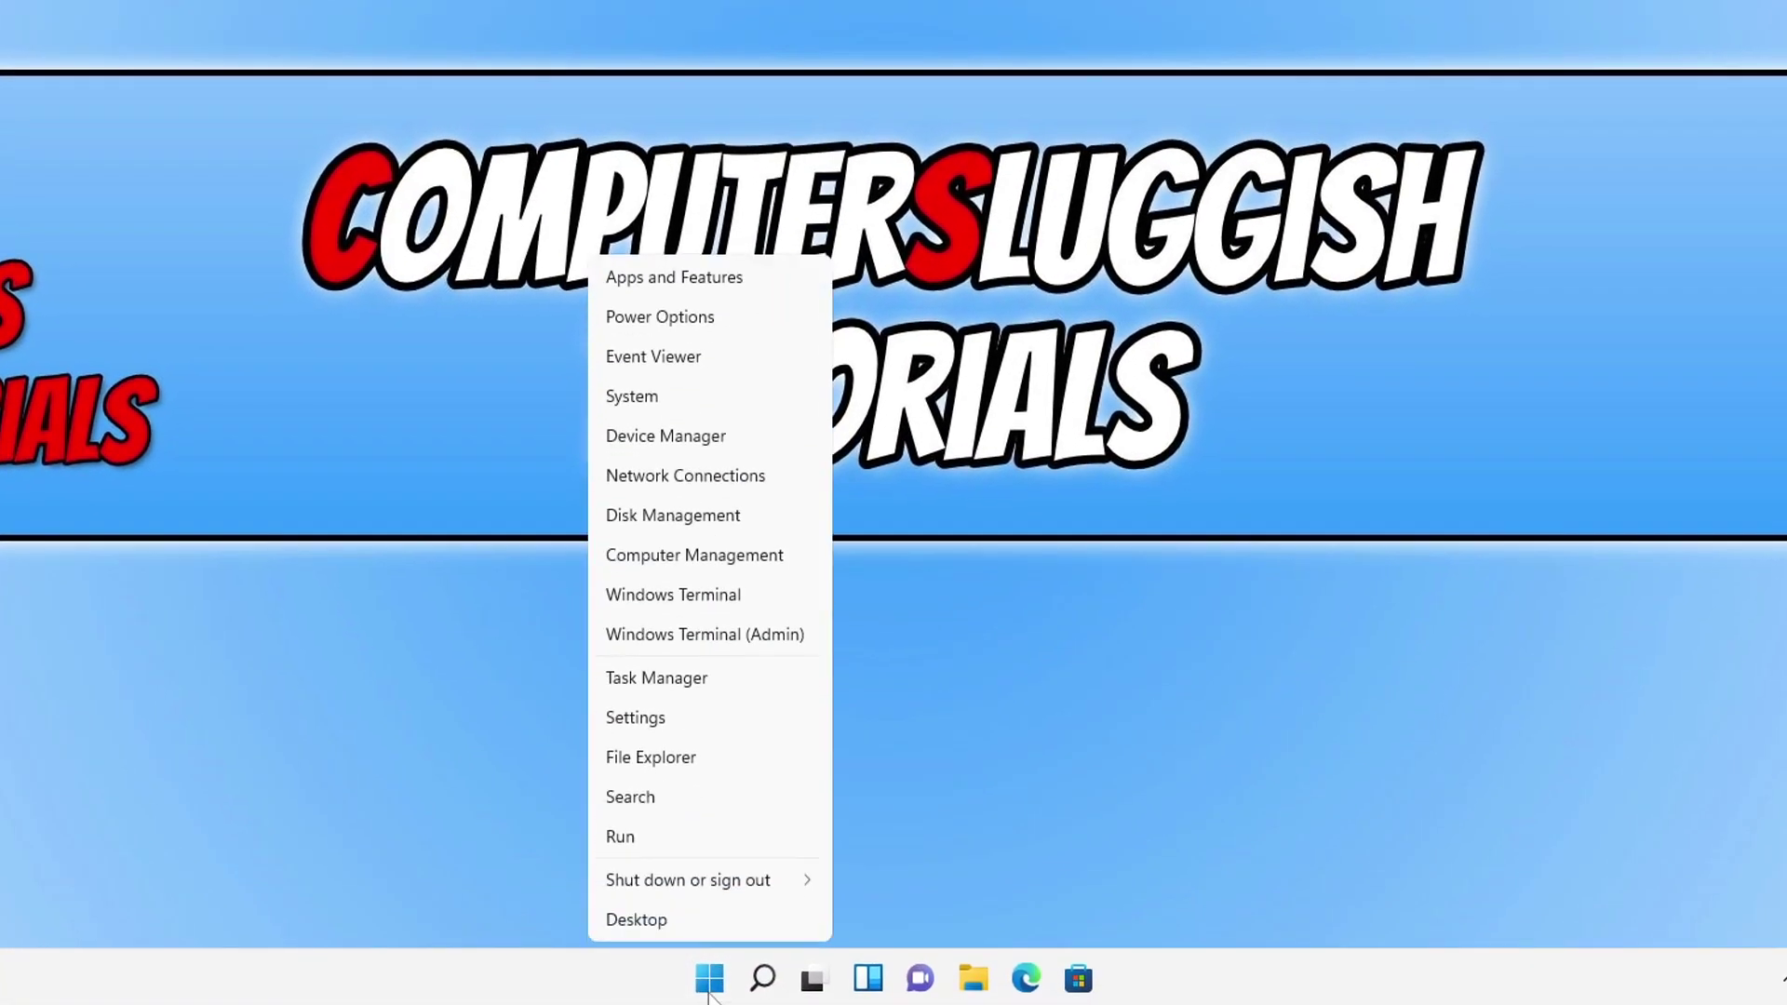
left_click(769, 289)
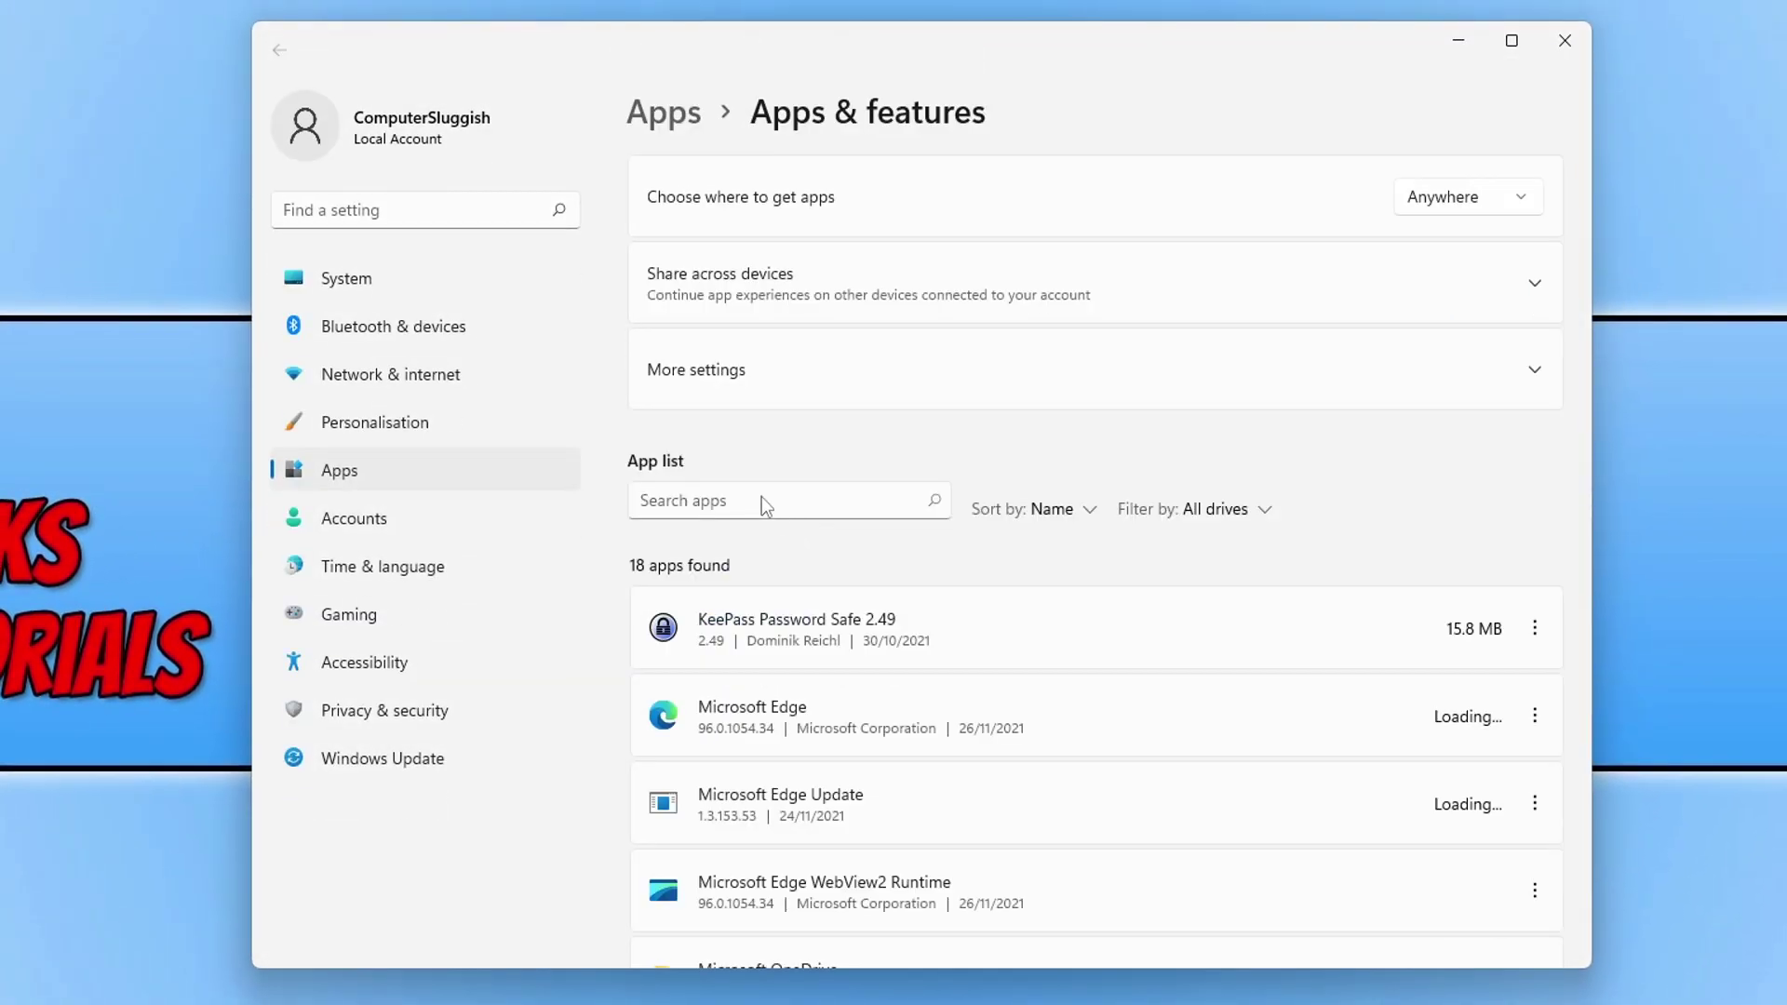
left_click(896, 490)
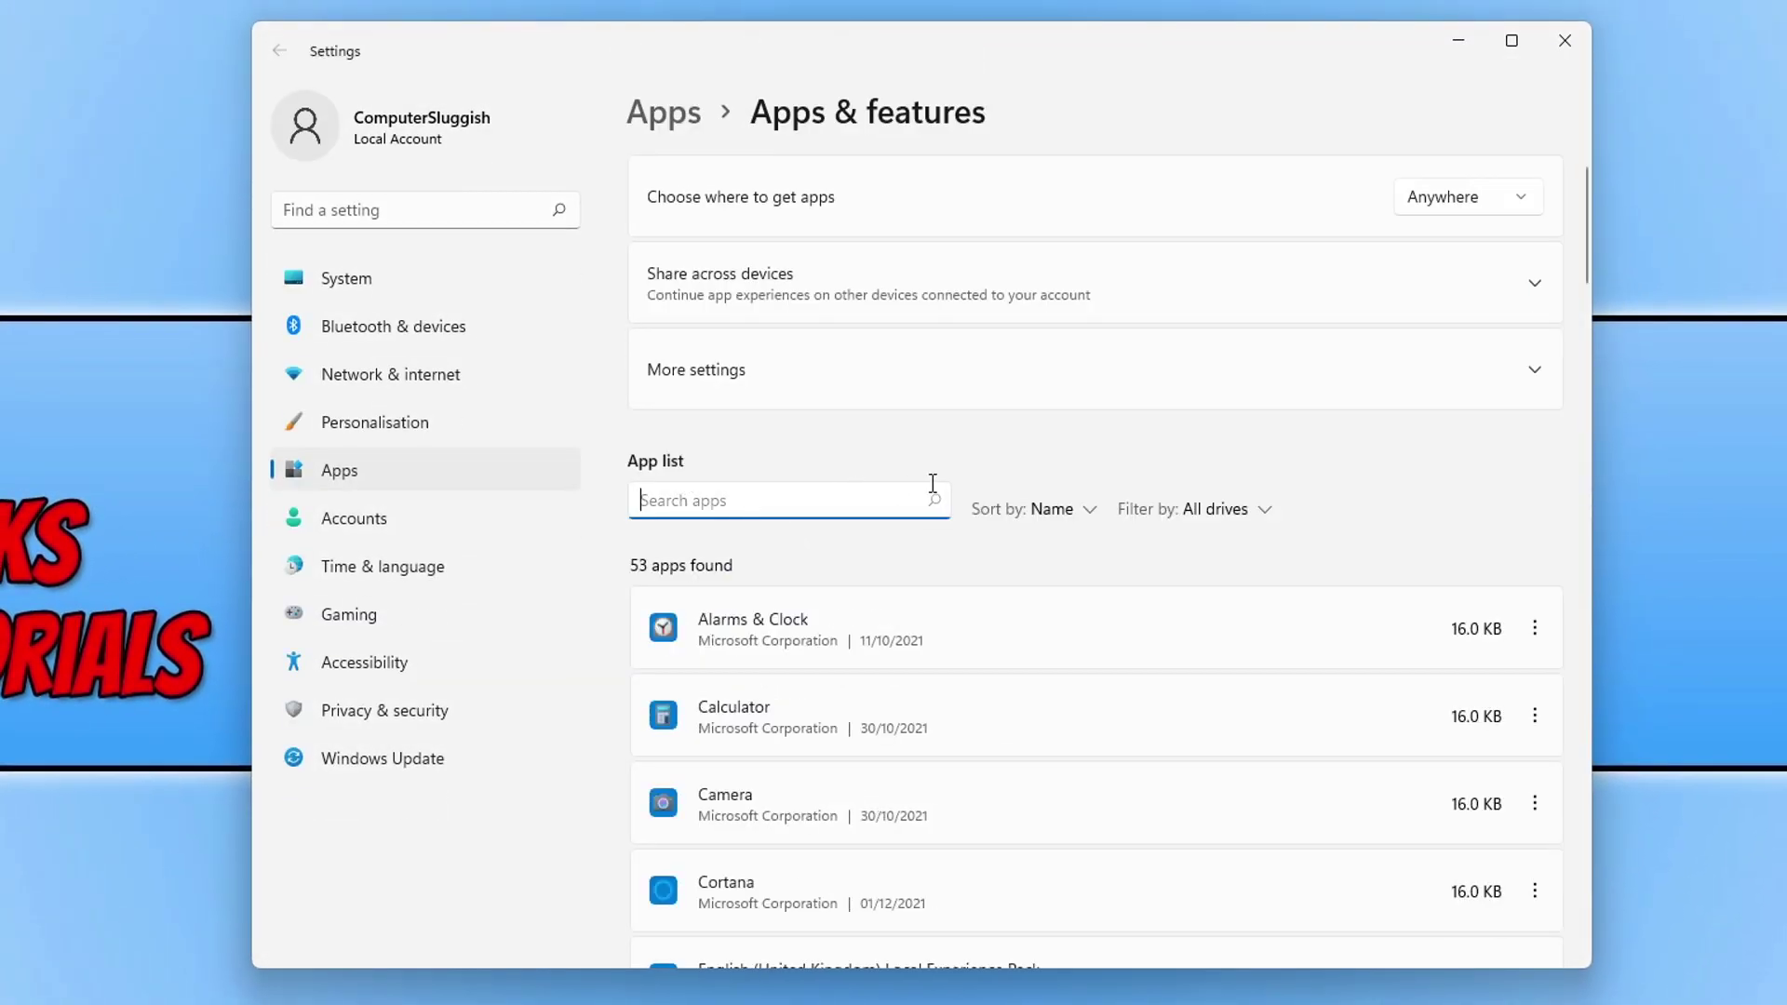
type("edge")
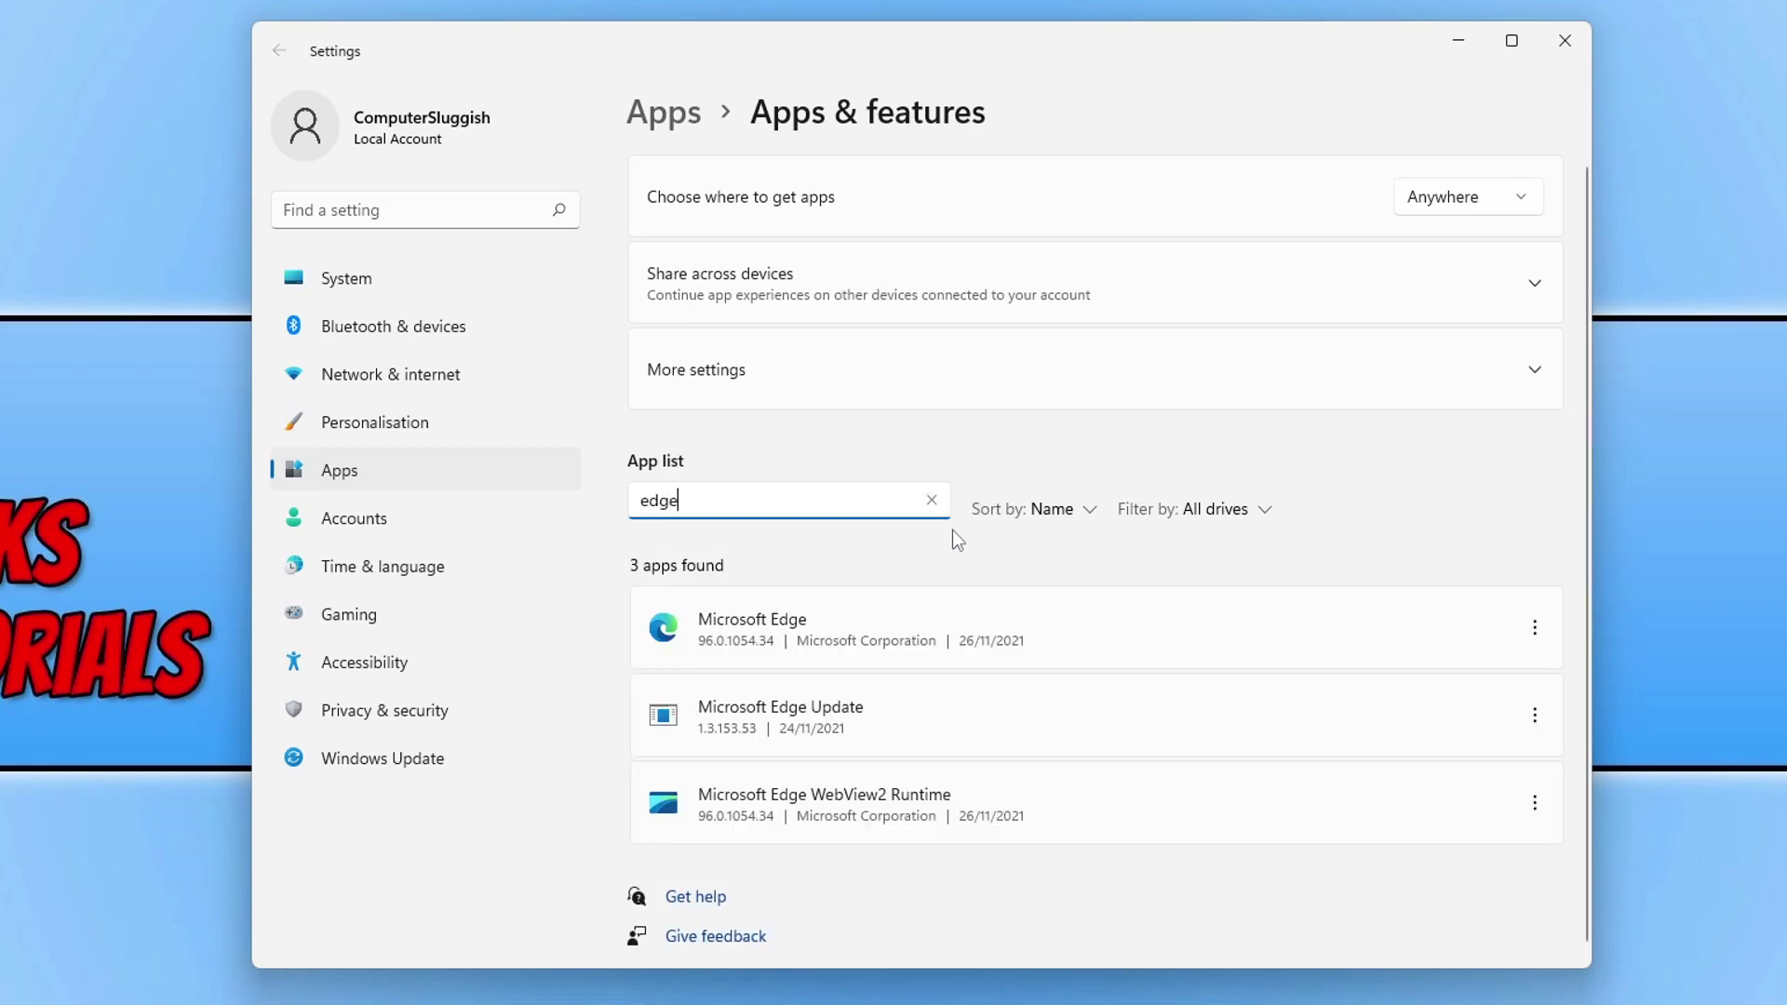
left_click(1535, 628)
left_click(1348, 677)
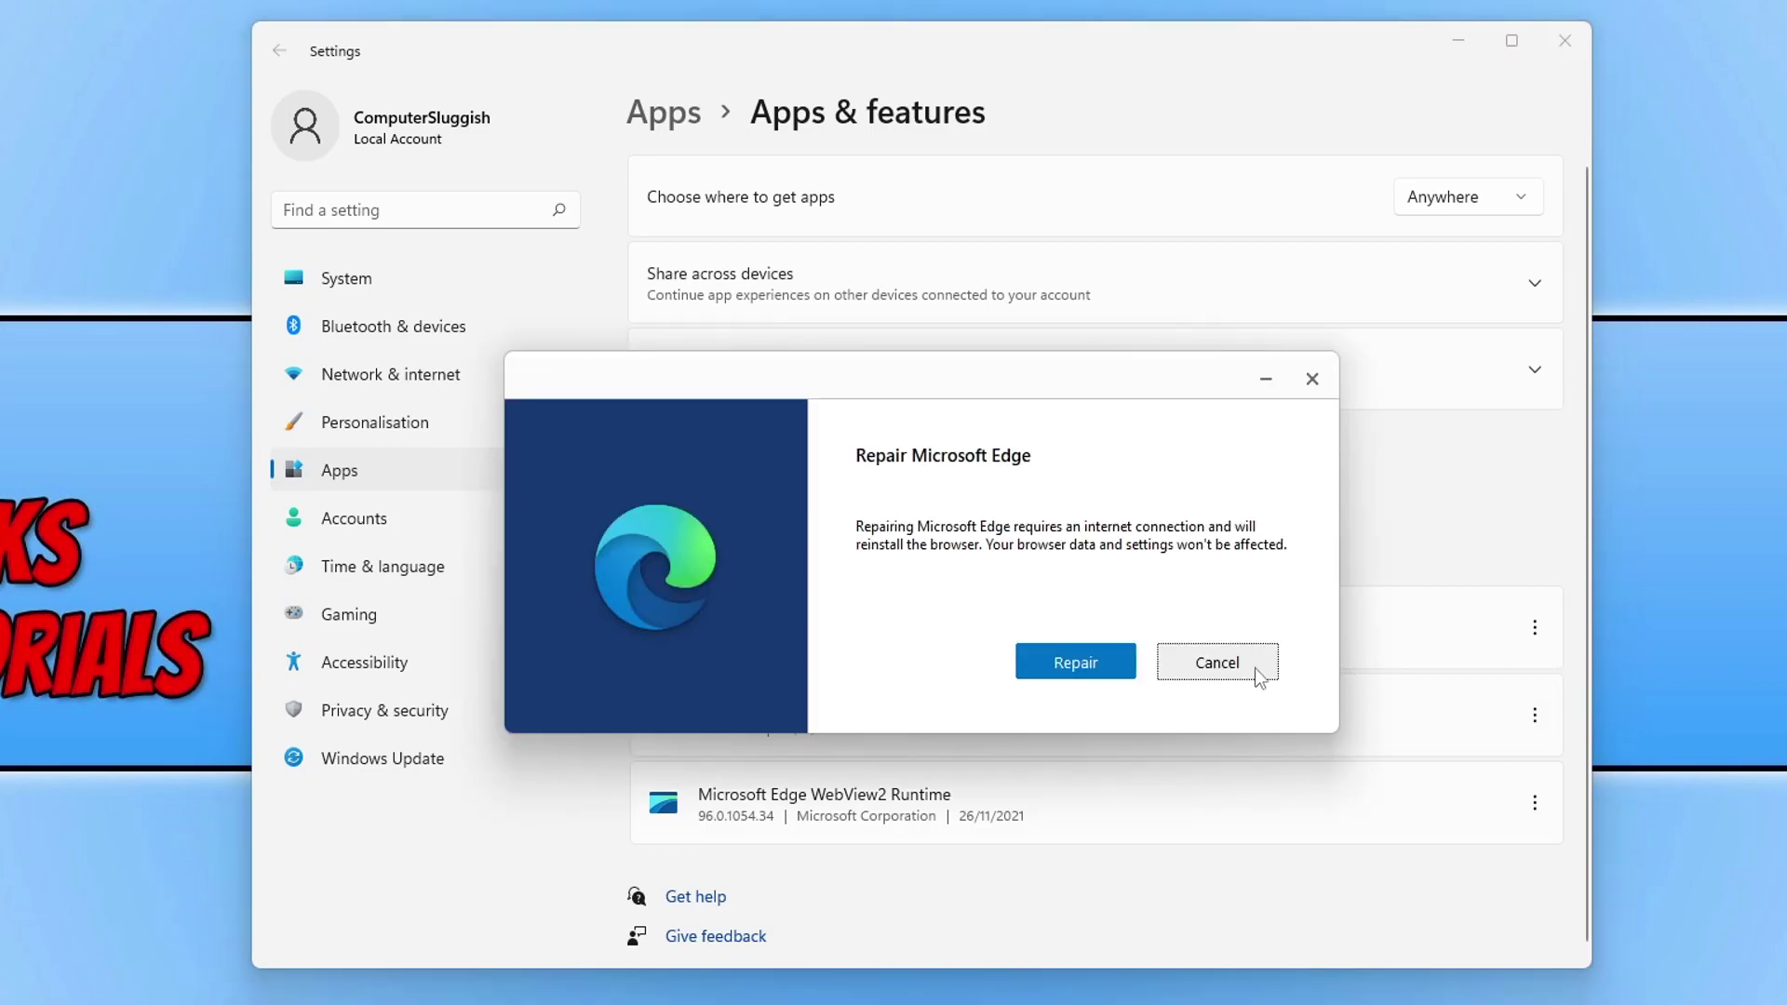
left_click(1089, 662)
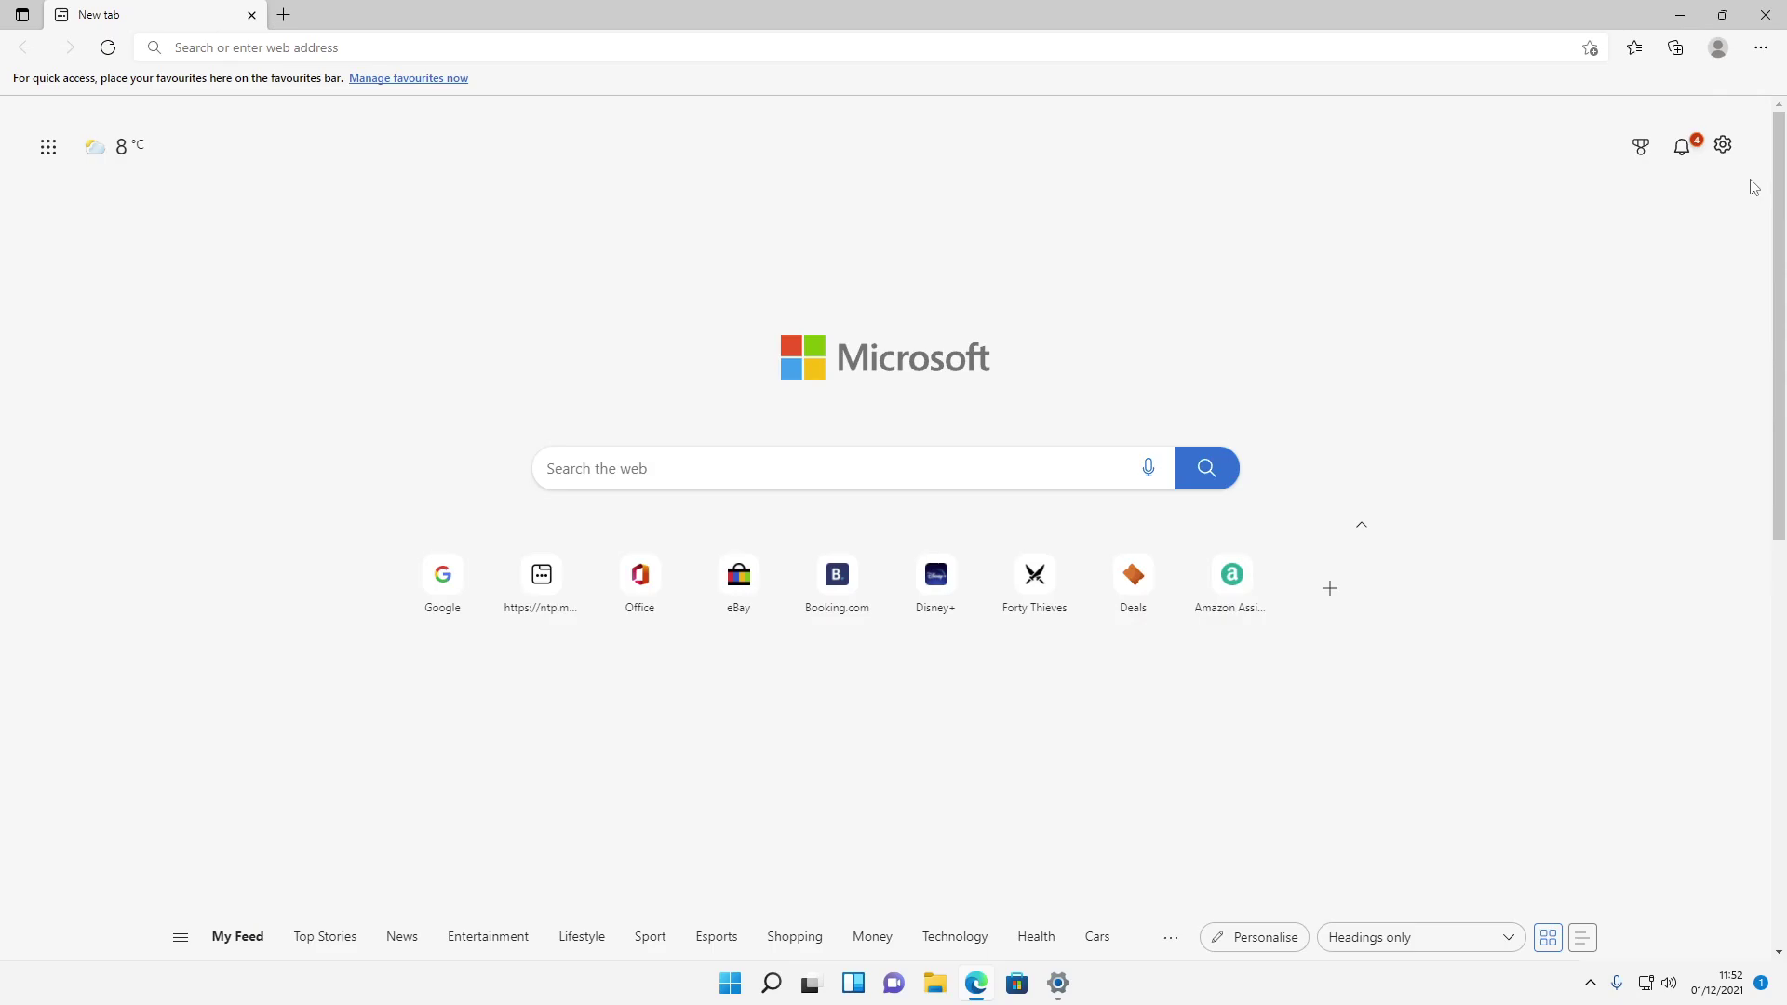
Step: Close Edge, then open Microsoft Edge's file location from its Start search result
left_click(1765, 13)
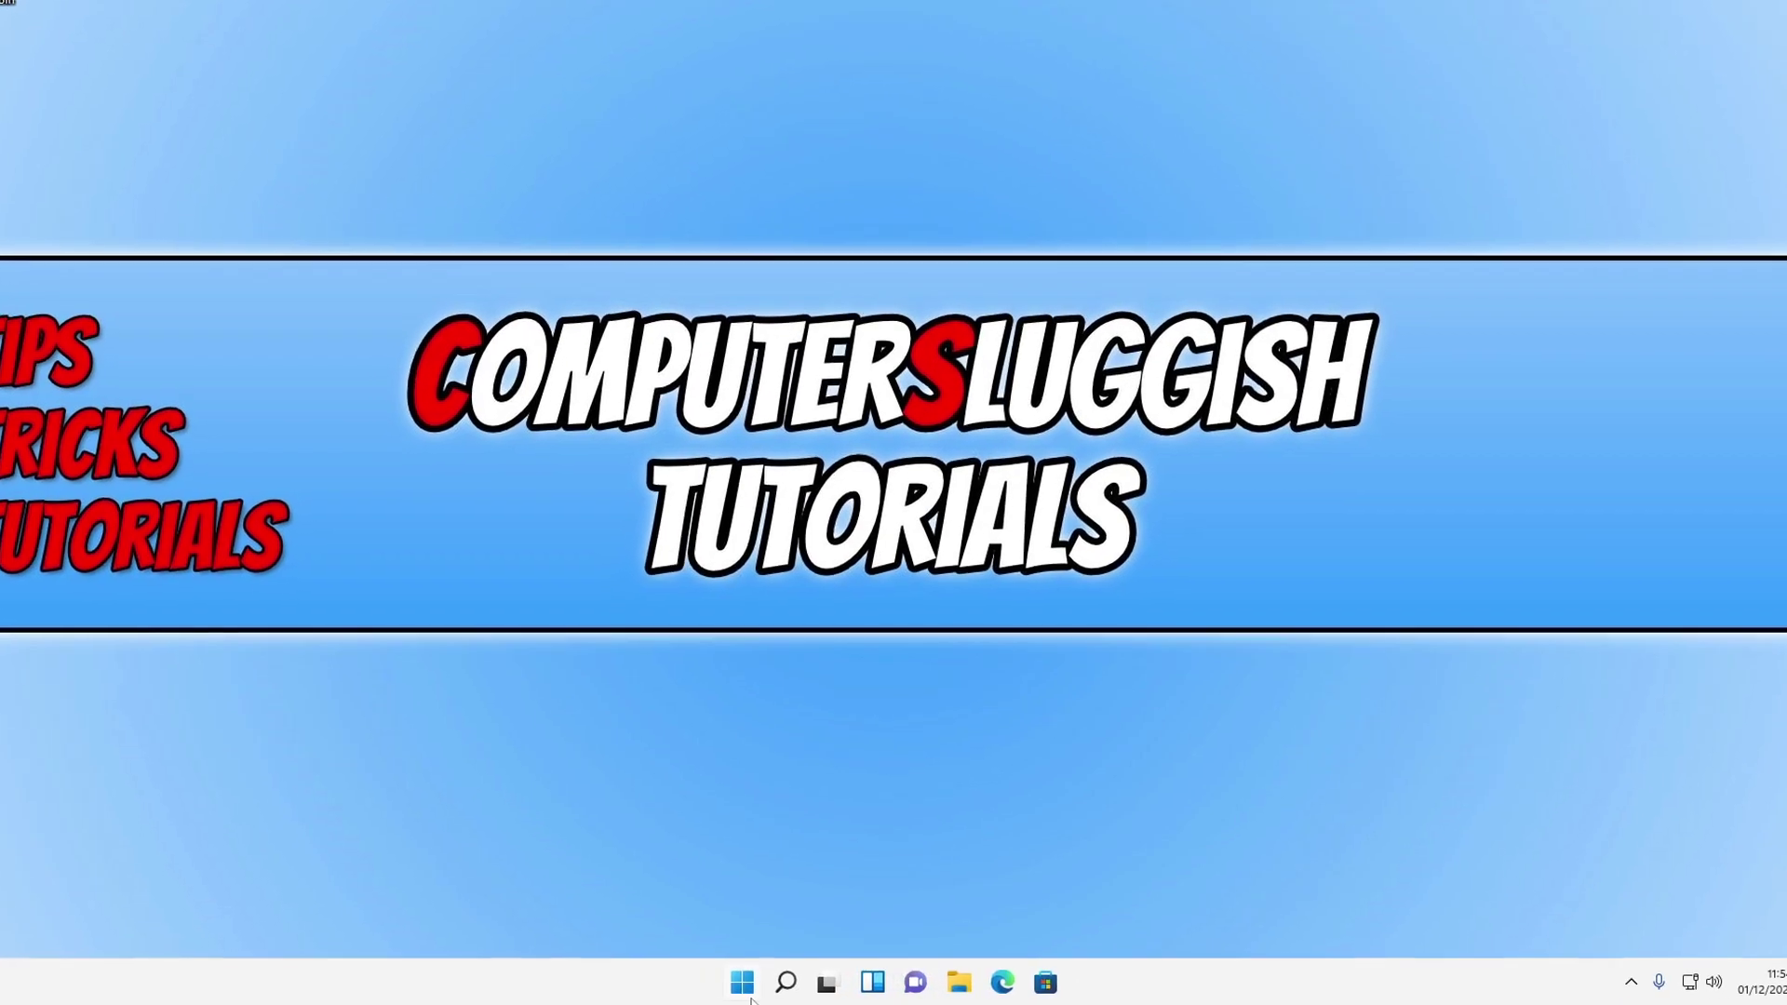
left_click(749, 994)
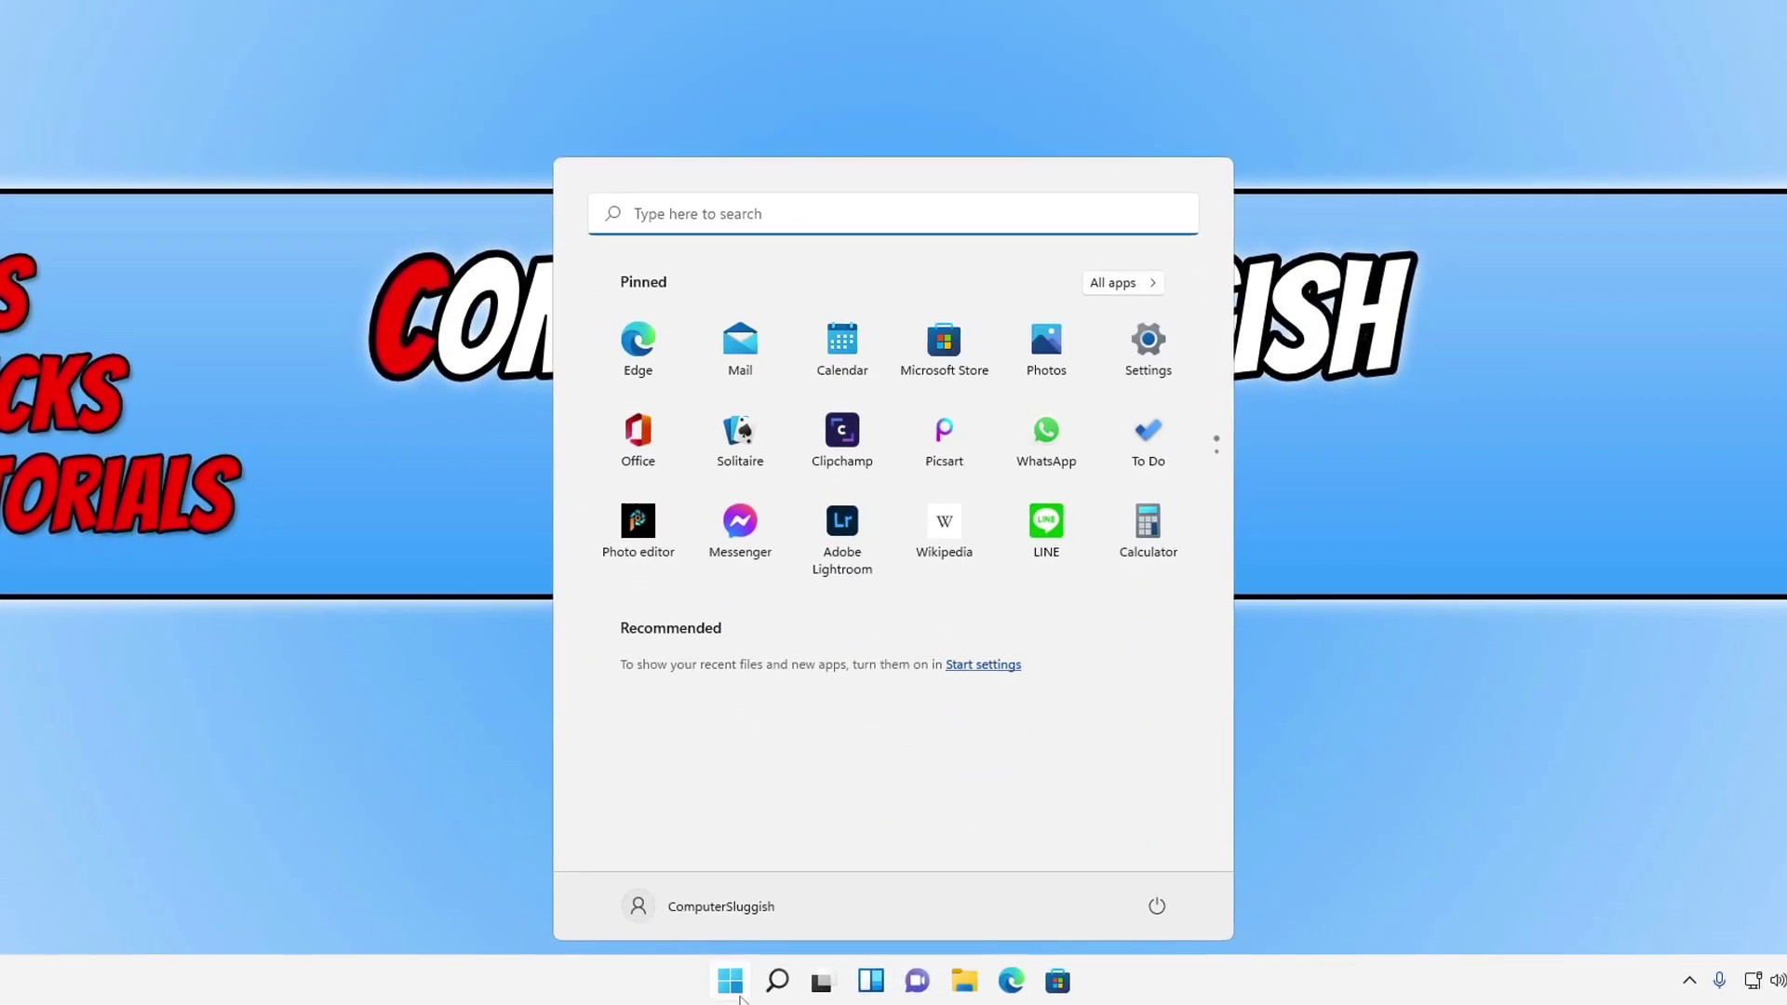
type("edge")
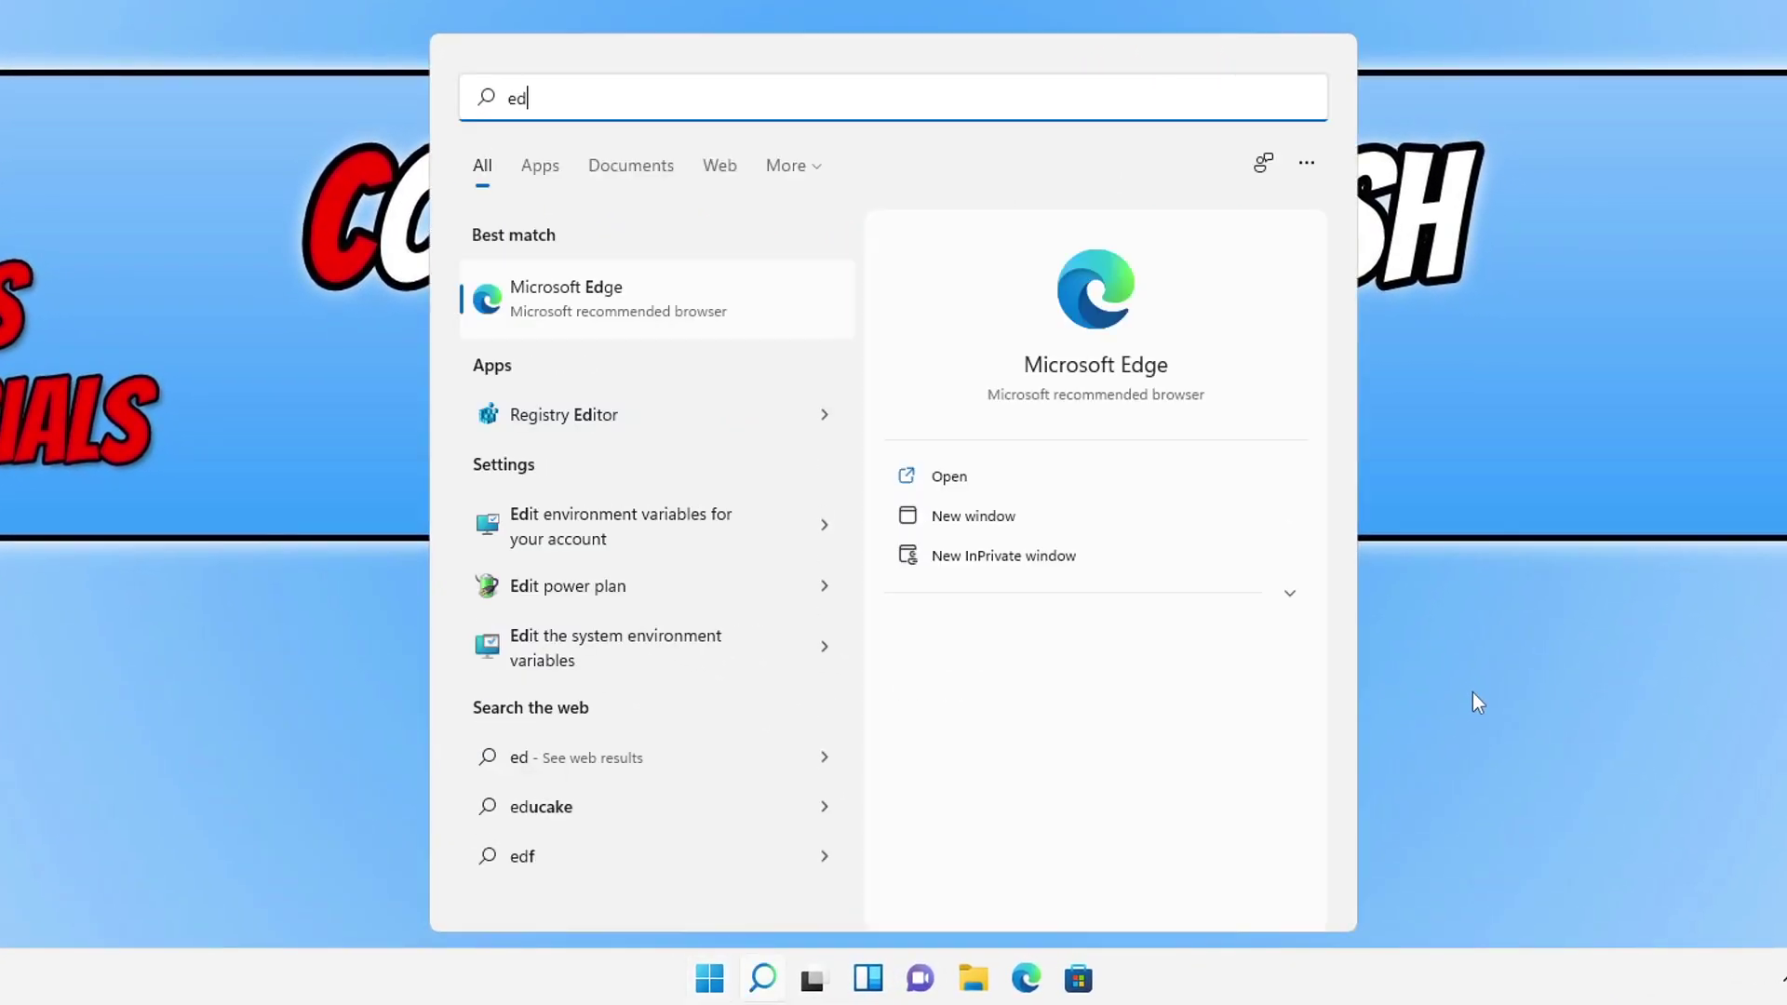
right_click(654, 302)
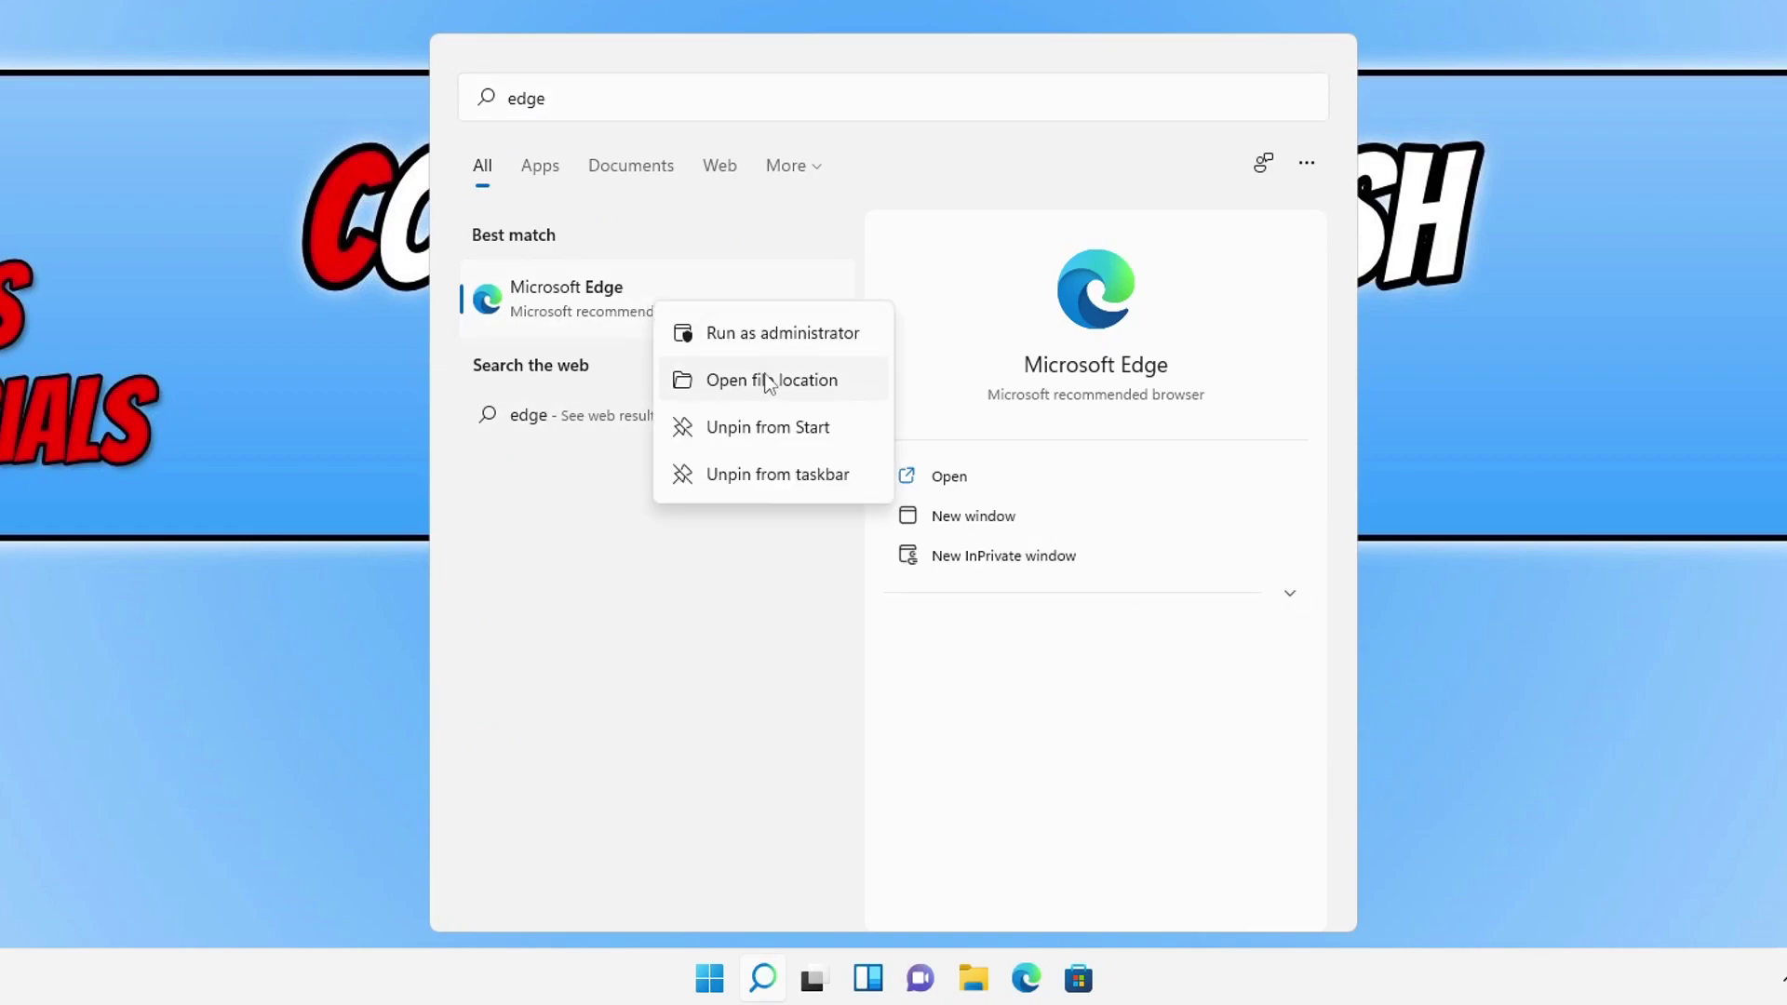
left_click(801, 382)
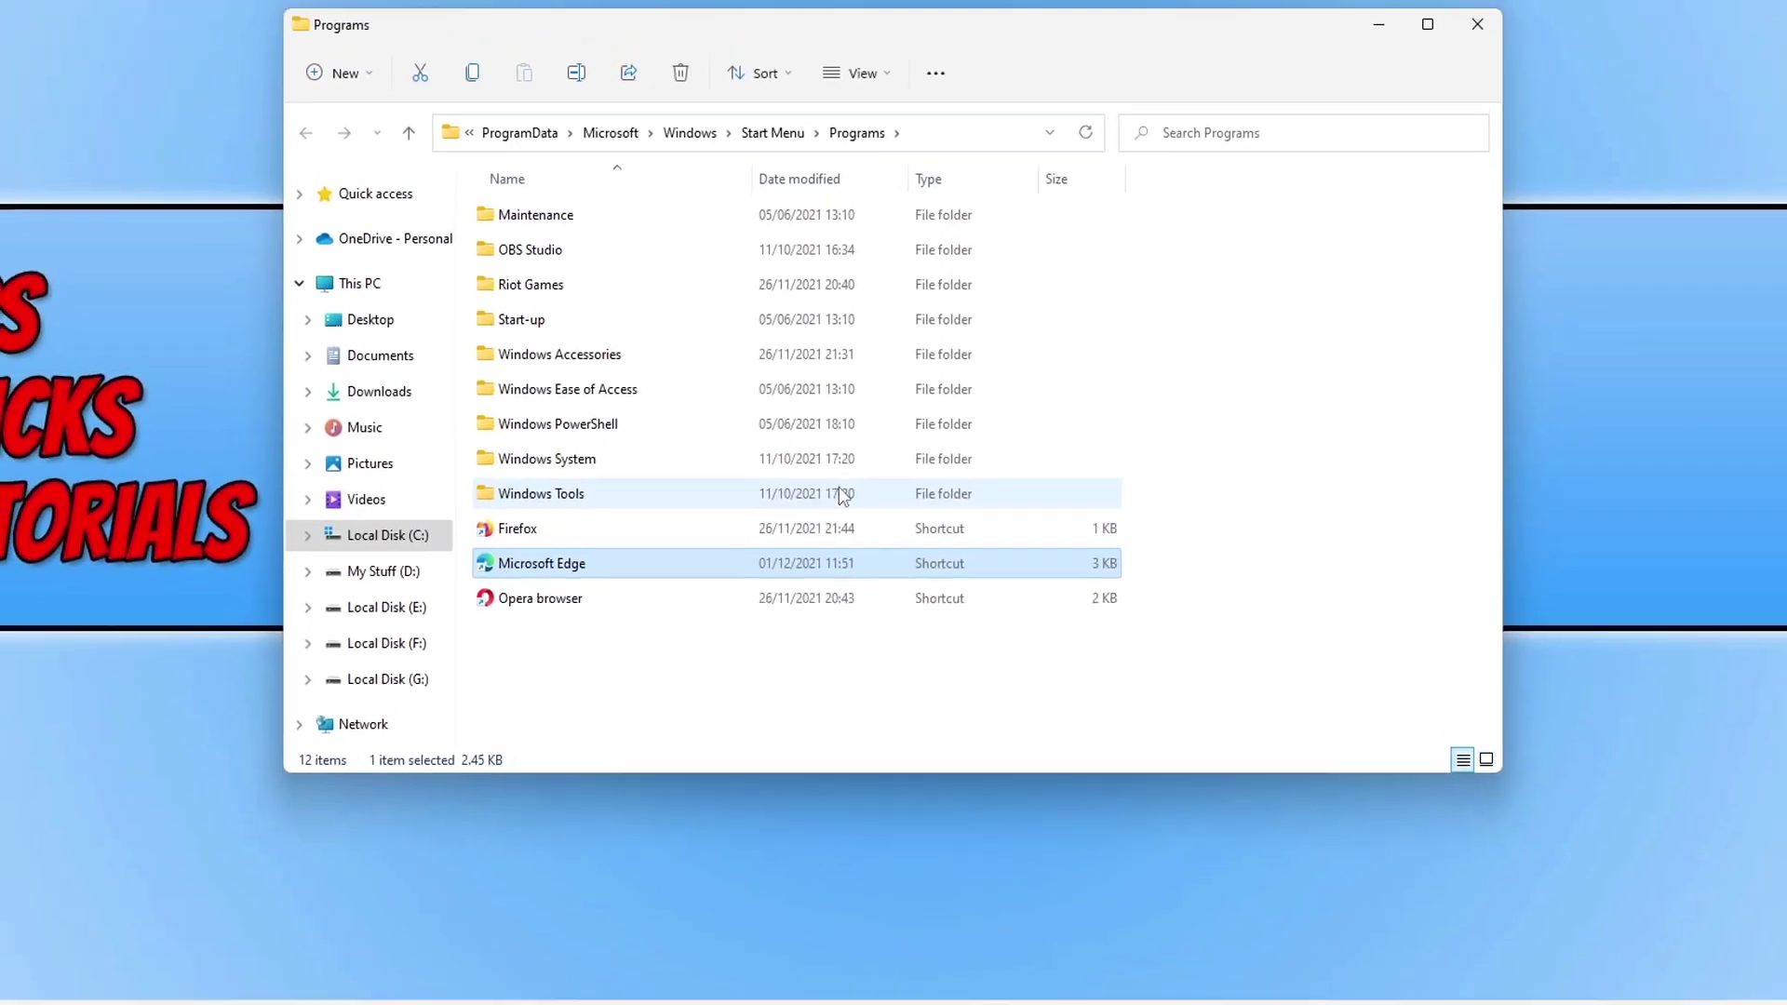
Step: Make the Edge shortcut always run as administrator via Compatibility properties, then close the Programs folder
right_click(609, 599)
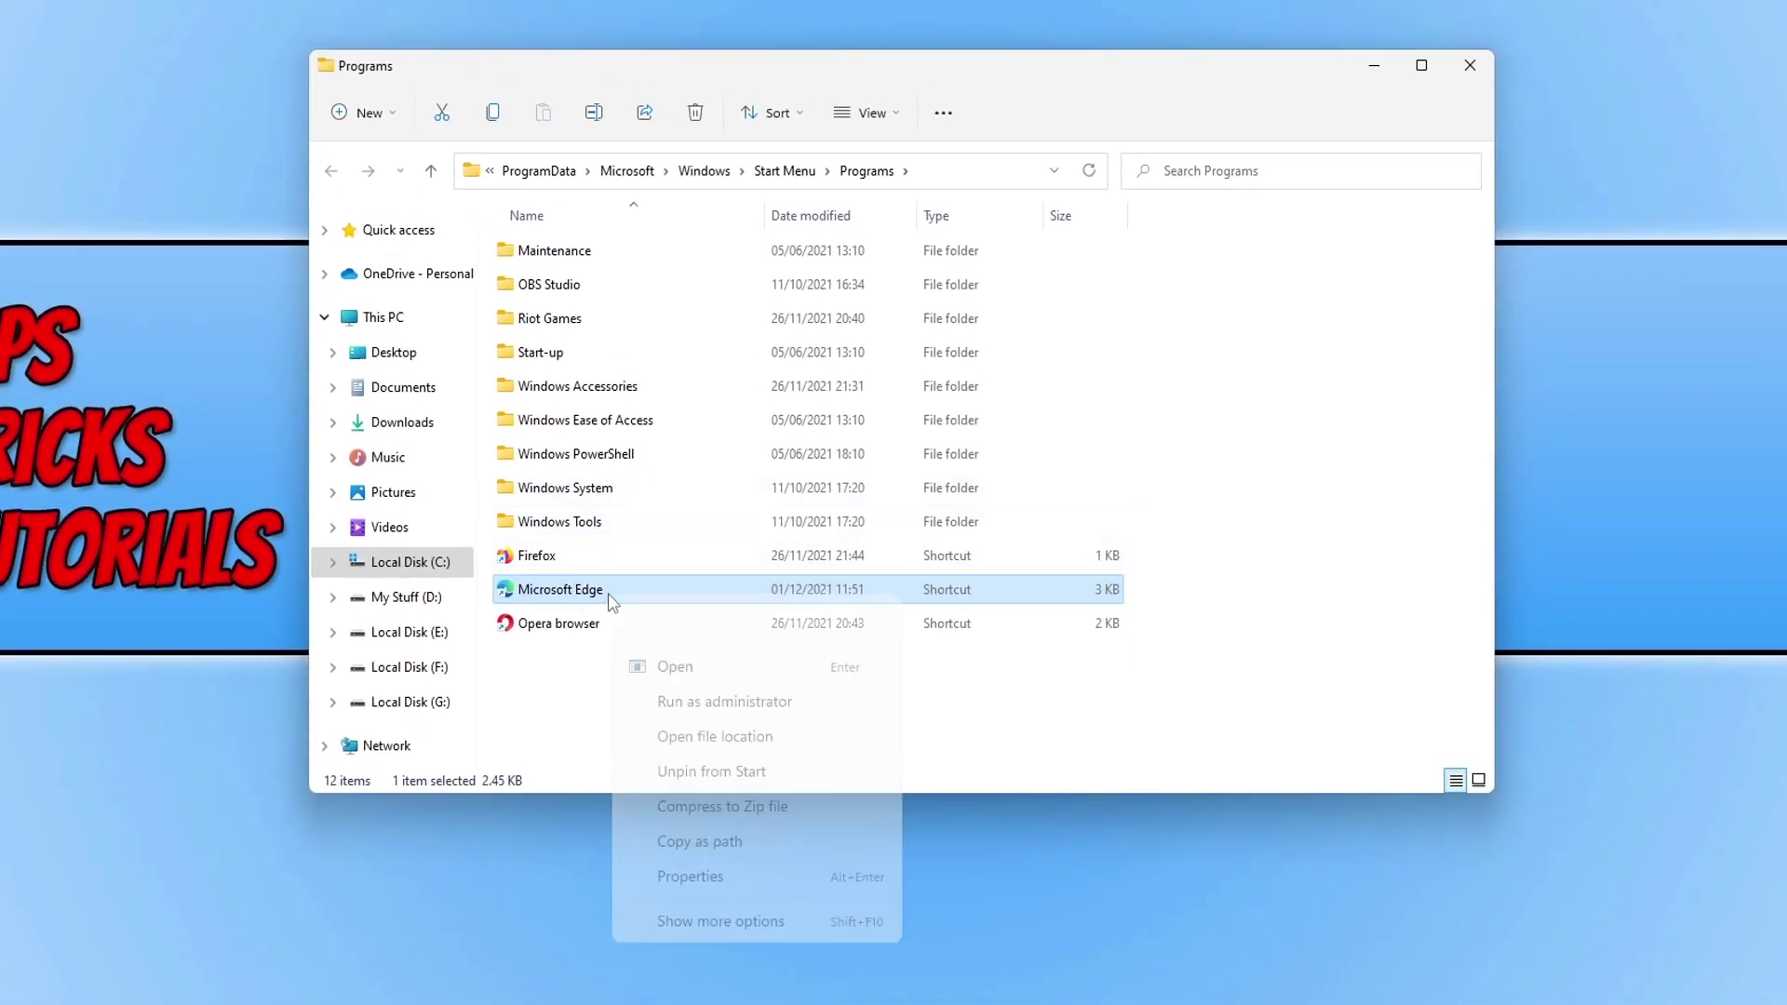
left_click(756, 923)
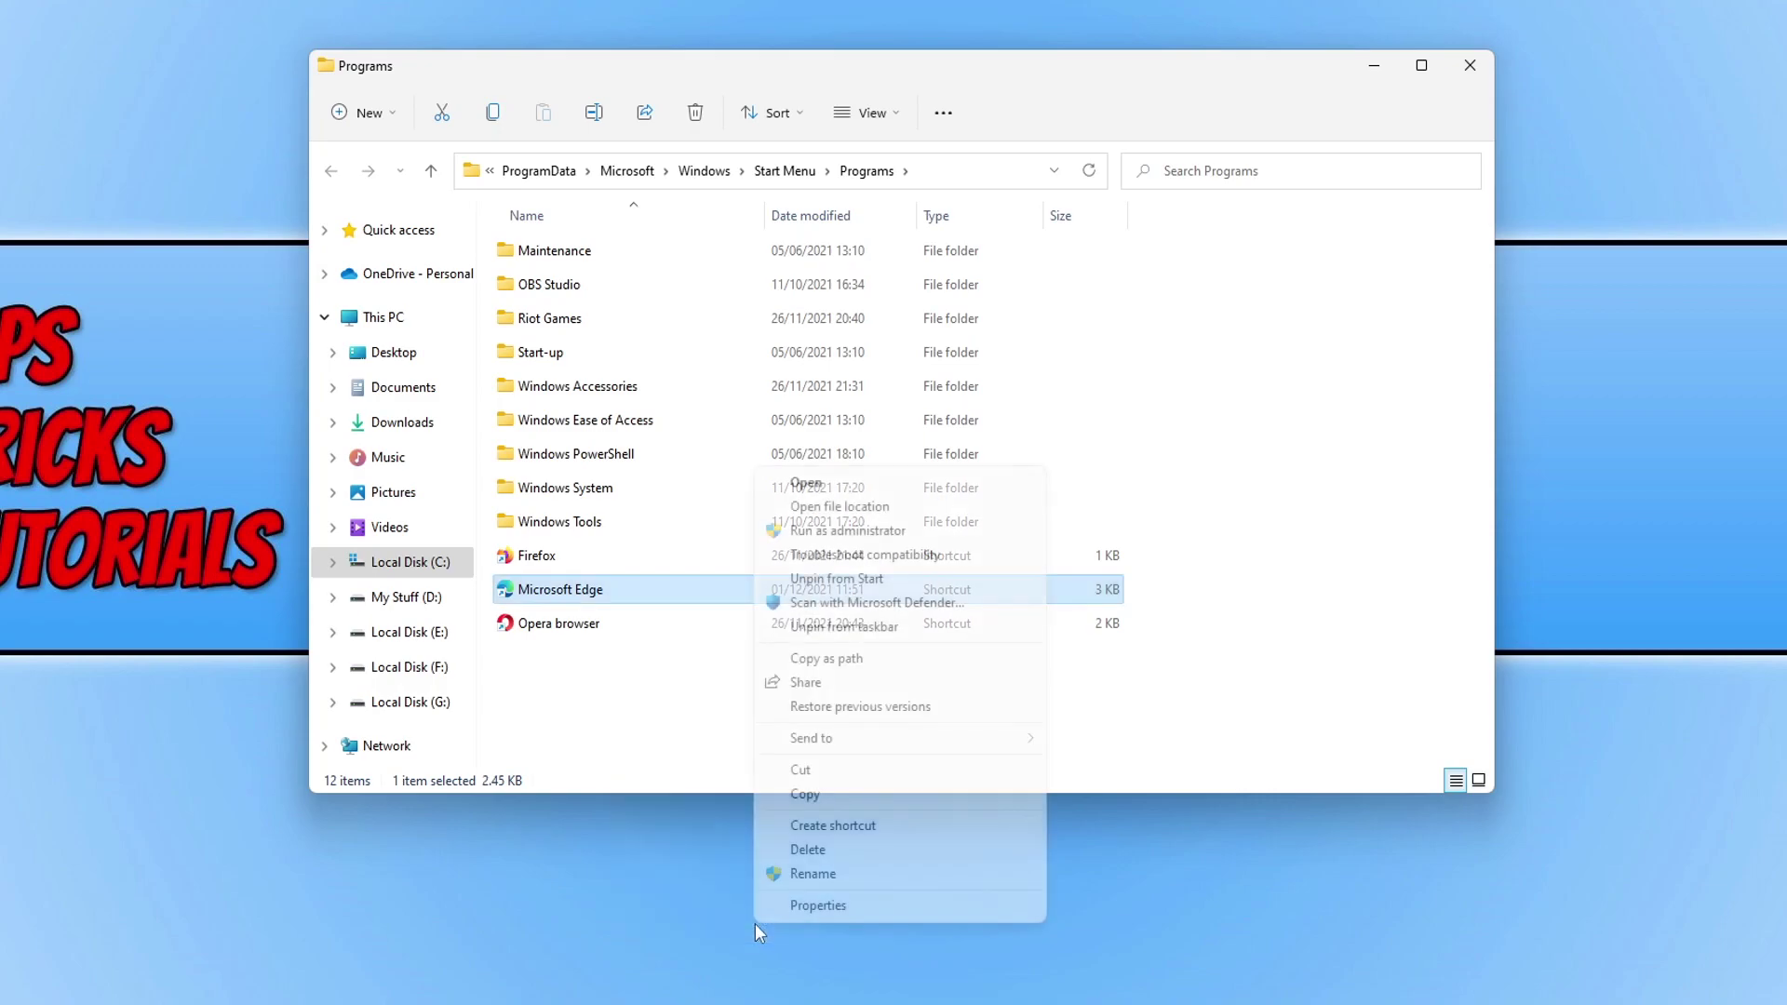
left_click(812, 907)
left_click_drag(801, 403, 814, 176)
left_click(934, 224)
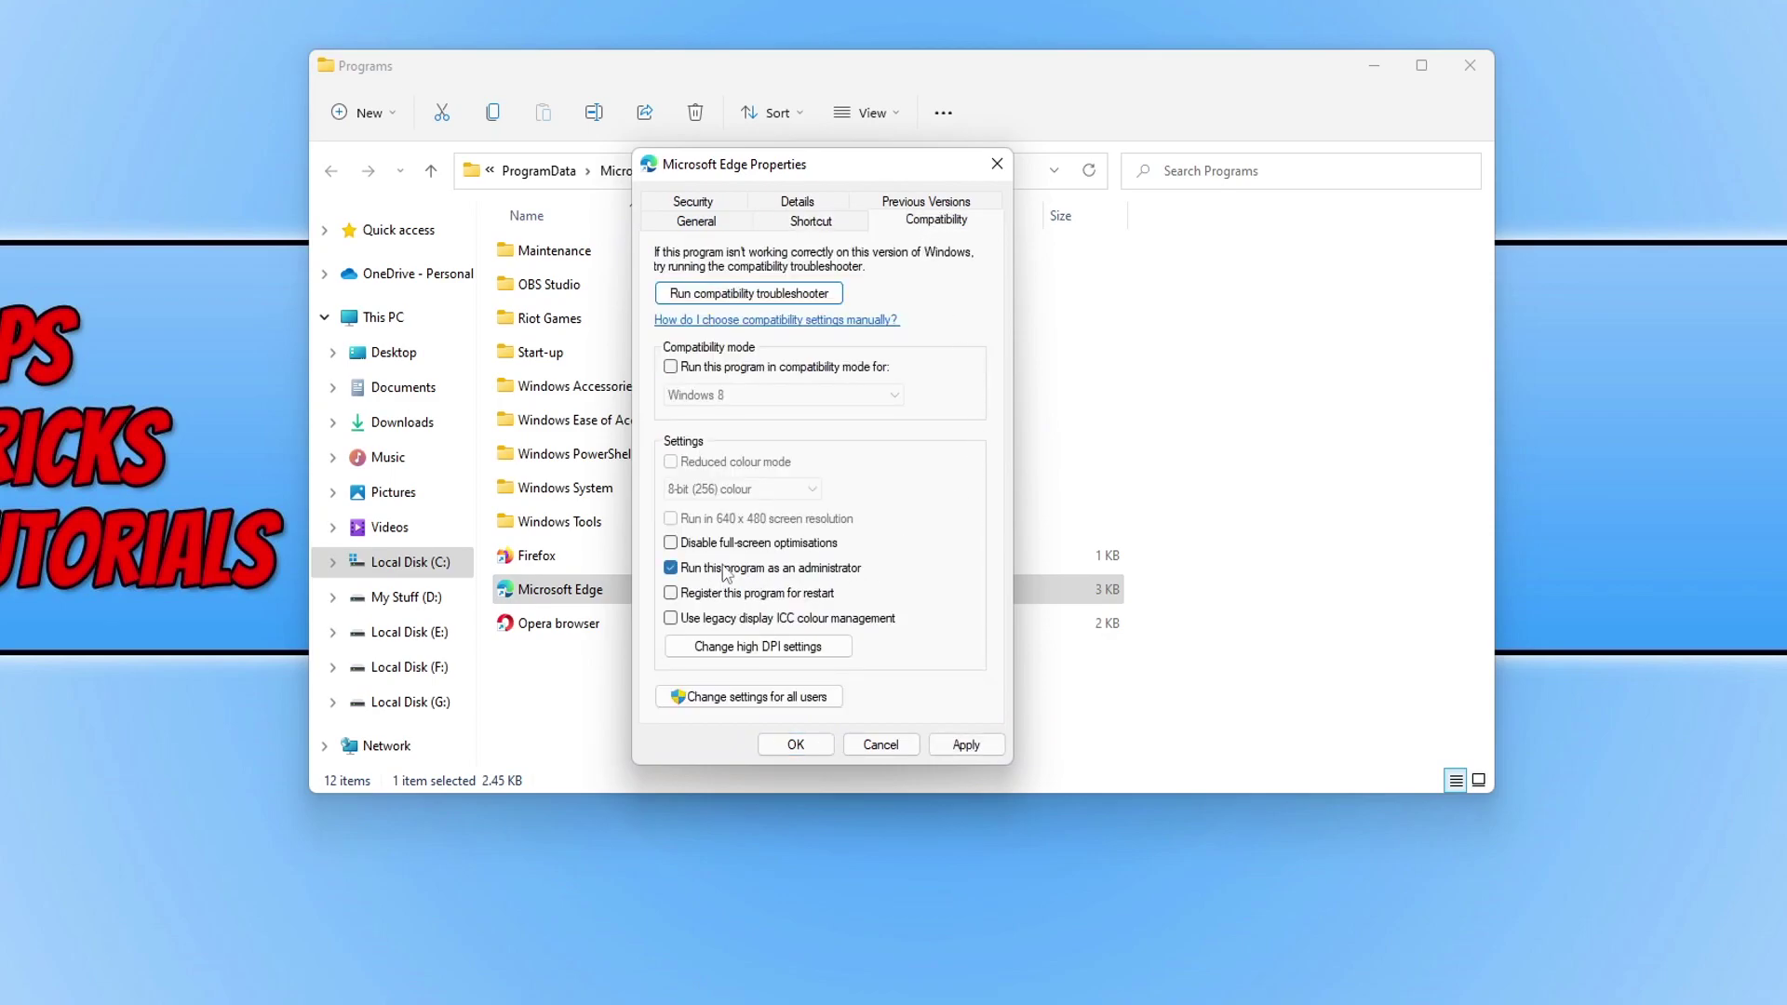
left_click(951, 749)
left_click(797, 747)
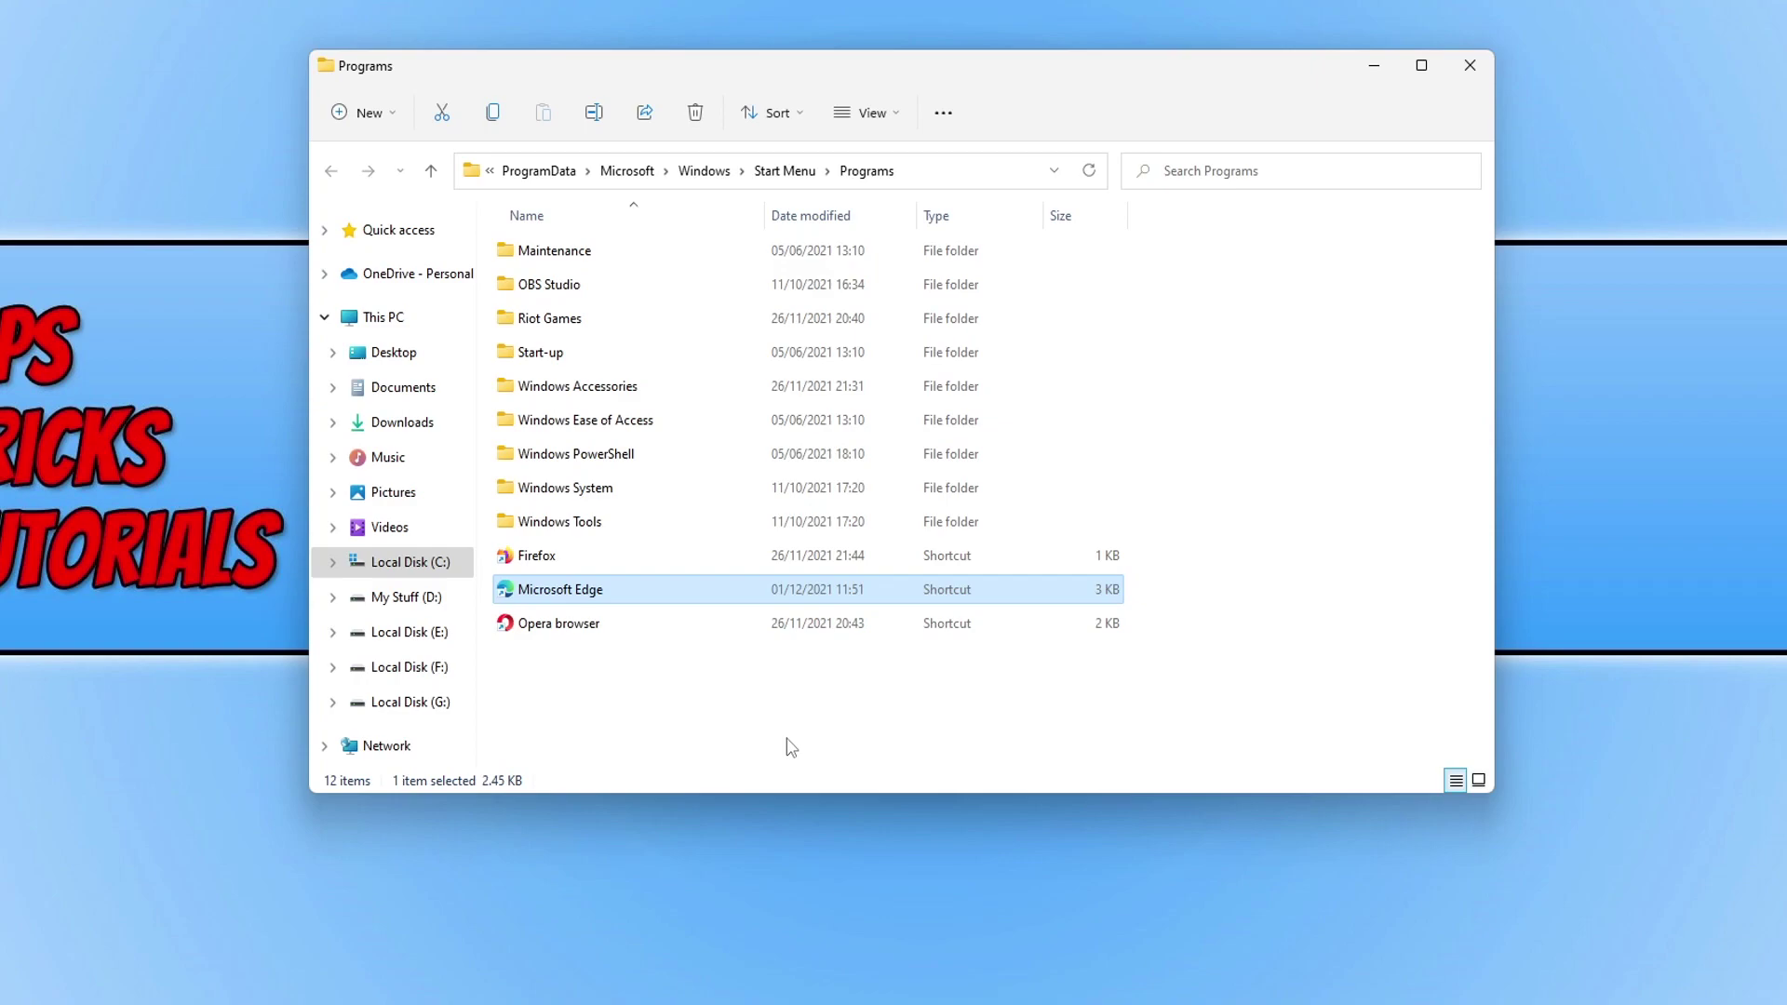
left_click(1468, 65)
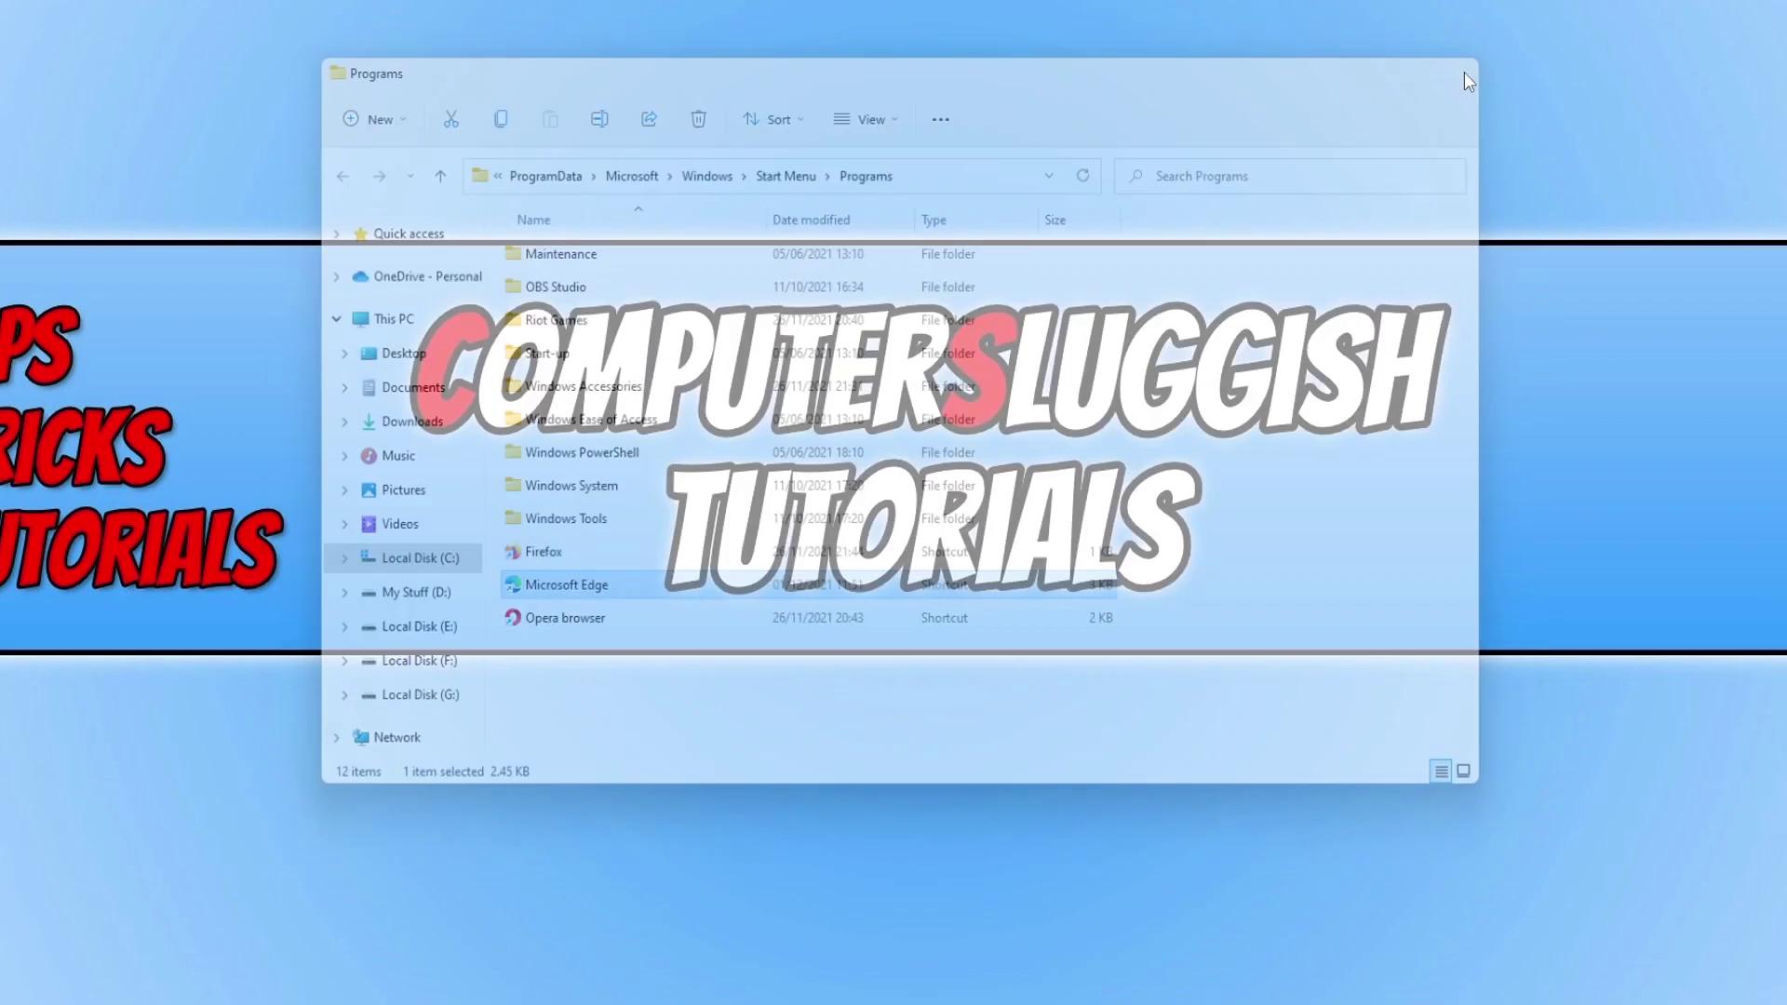
Step: Open Command Prompt as administrator from a 'cmd' search and run sfc /scannow
key("super")
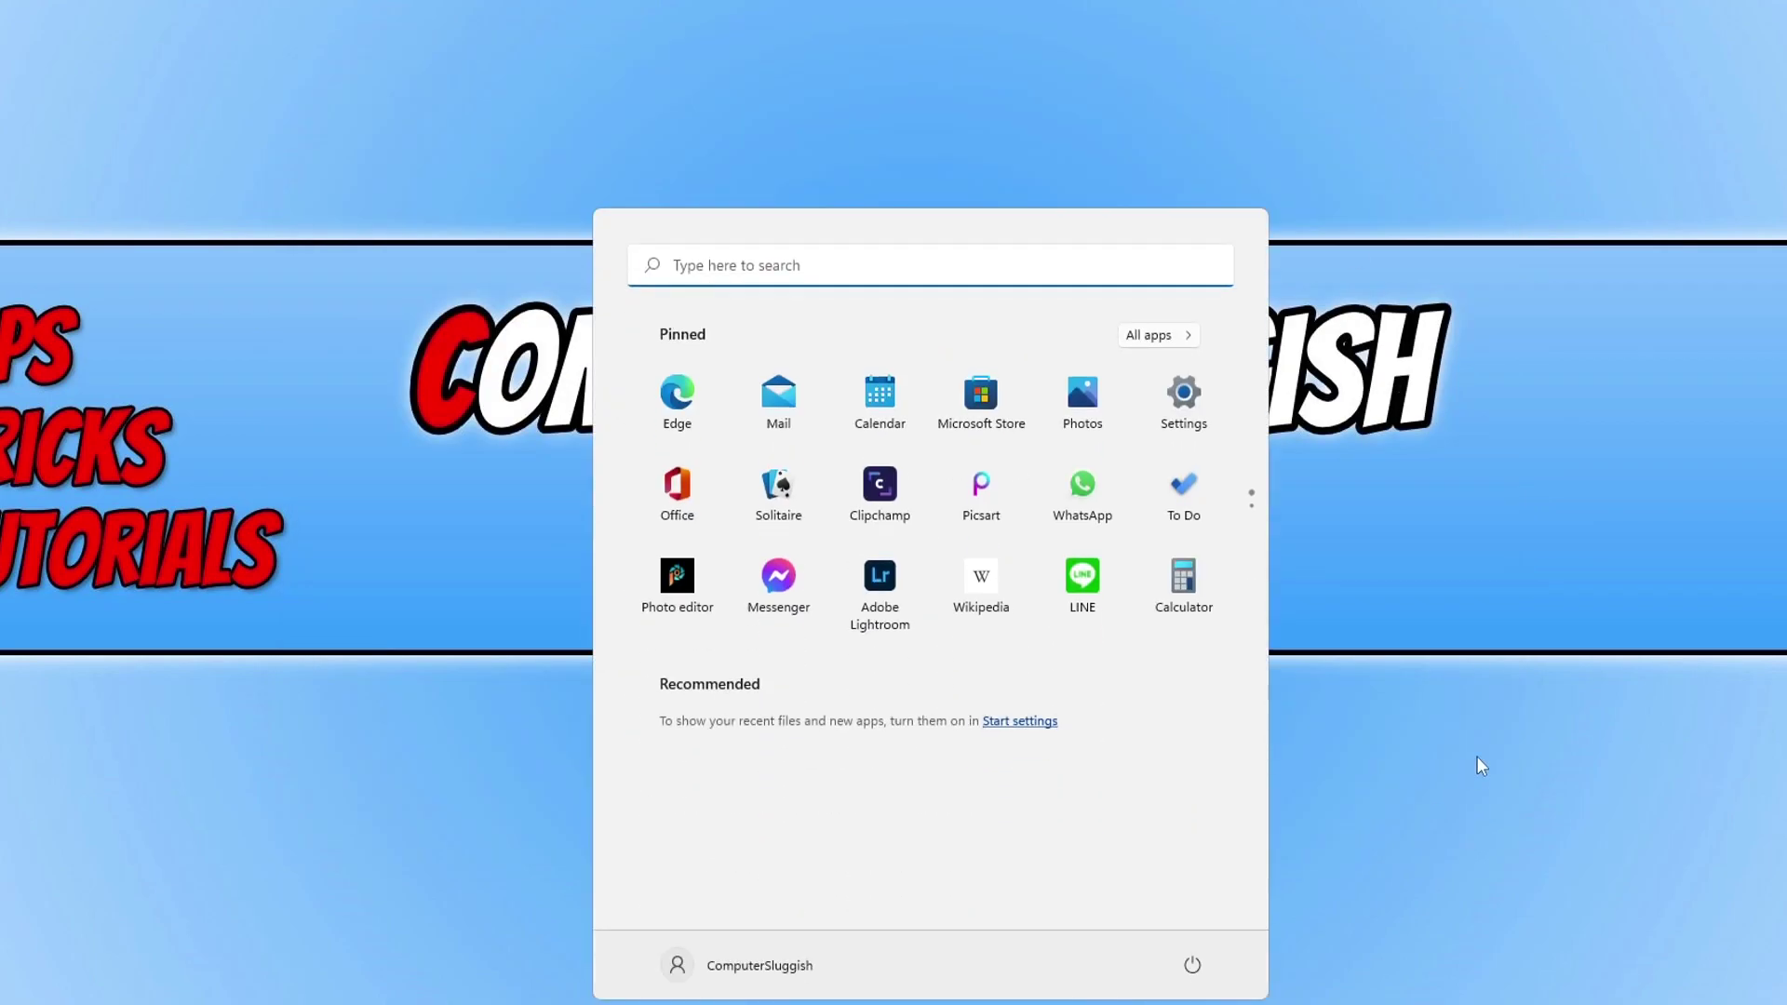
type("cmd")
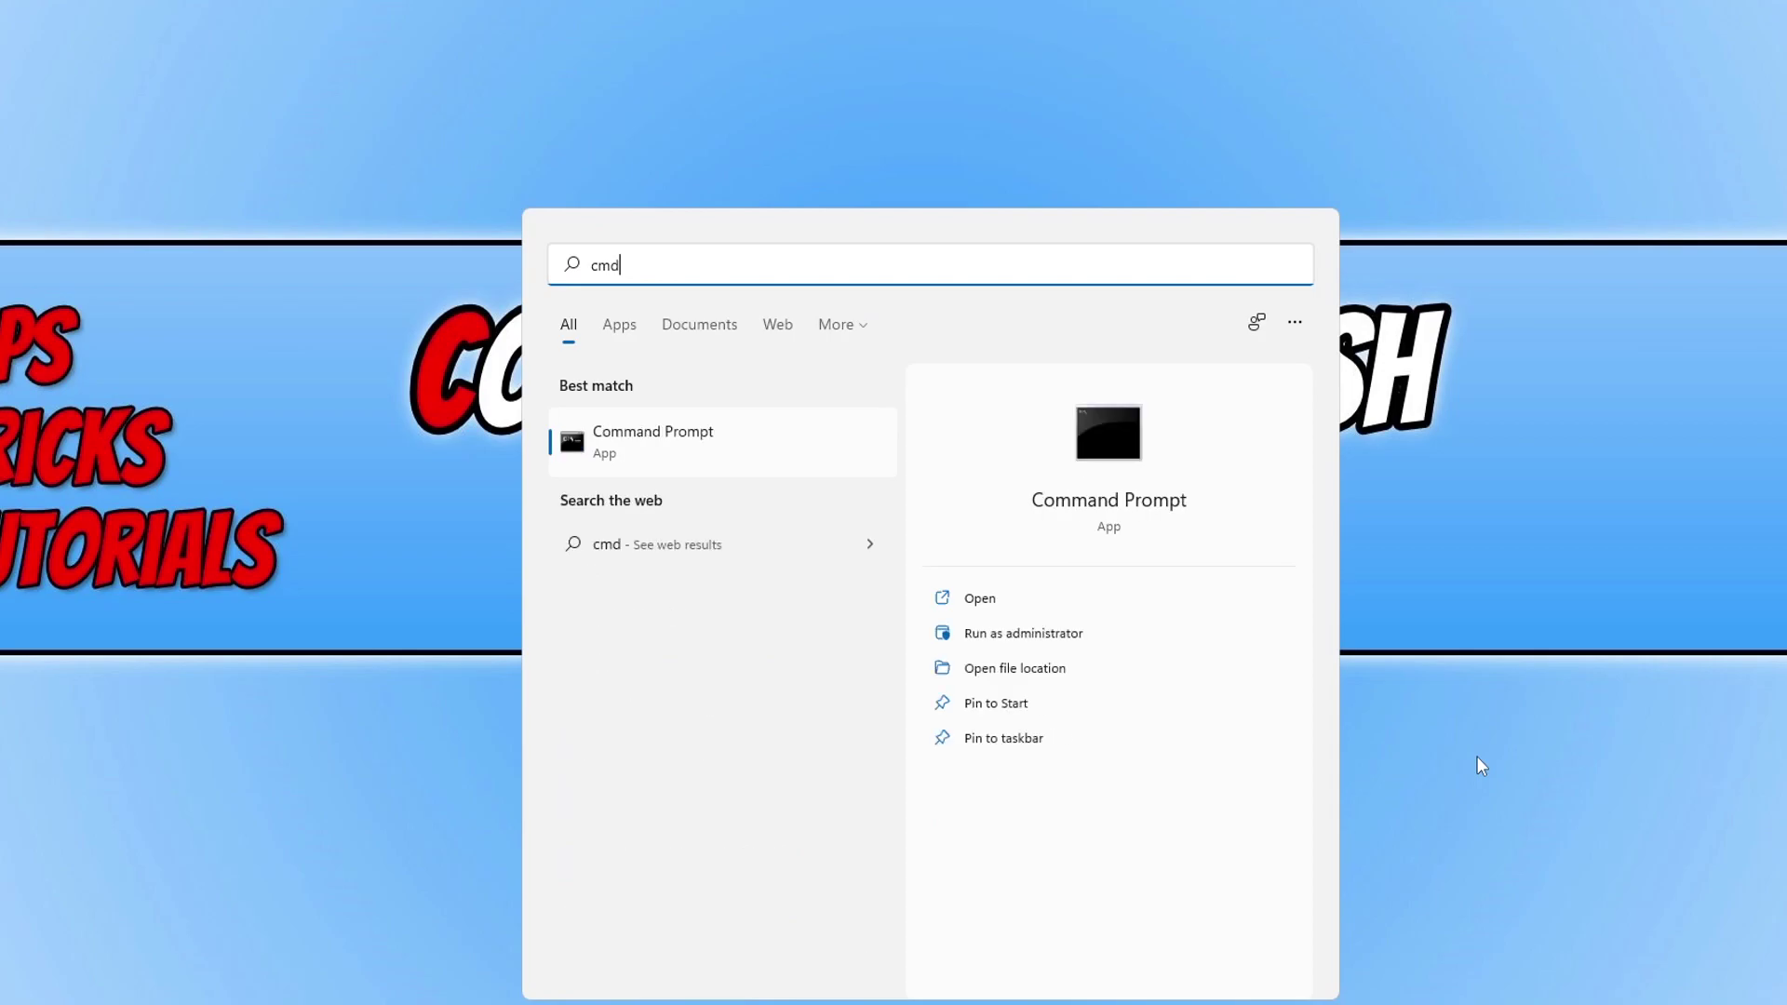
left_click(1073, 642)
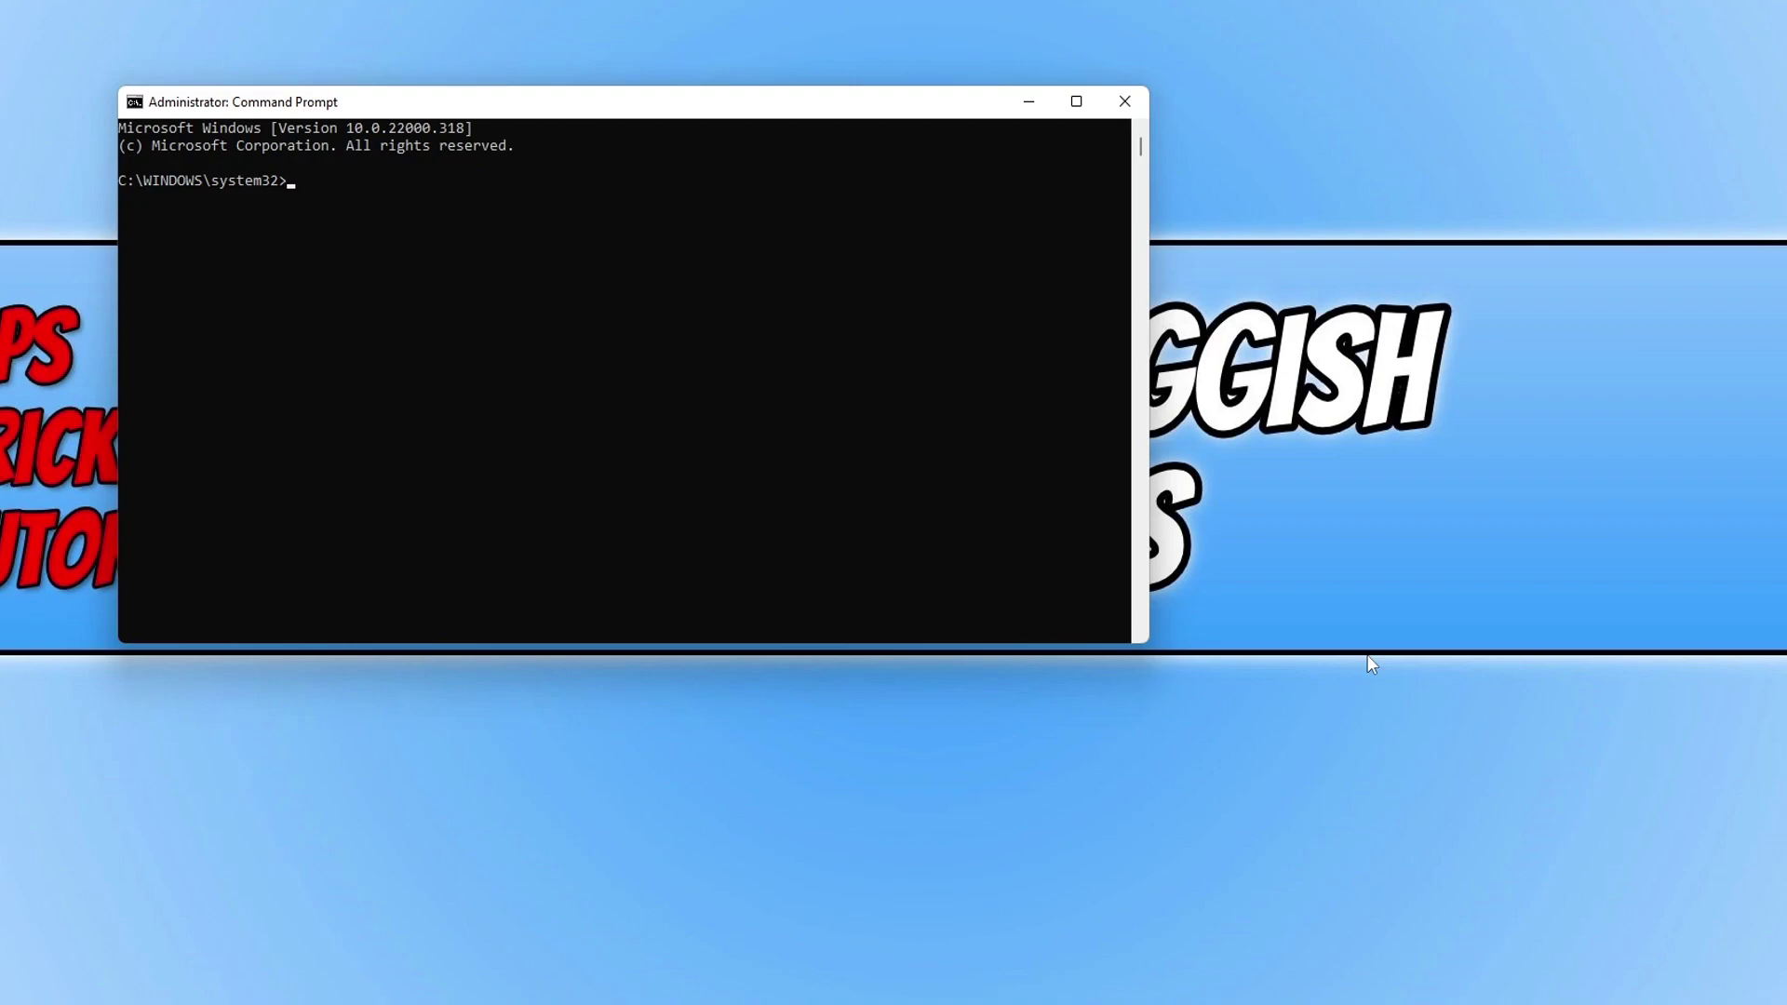
type("sfc /scannow")
key("Return")
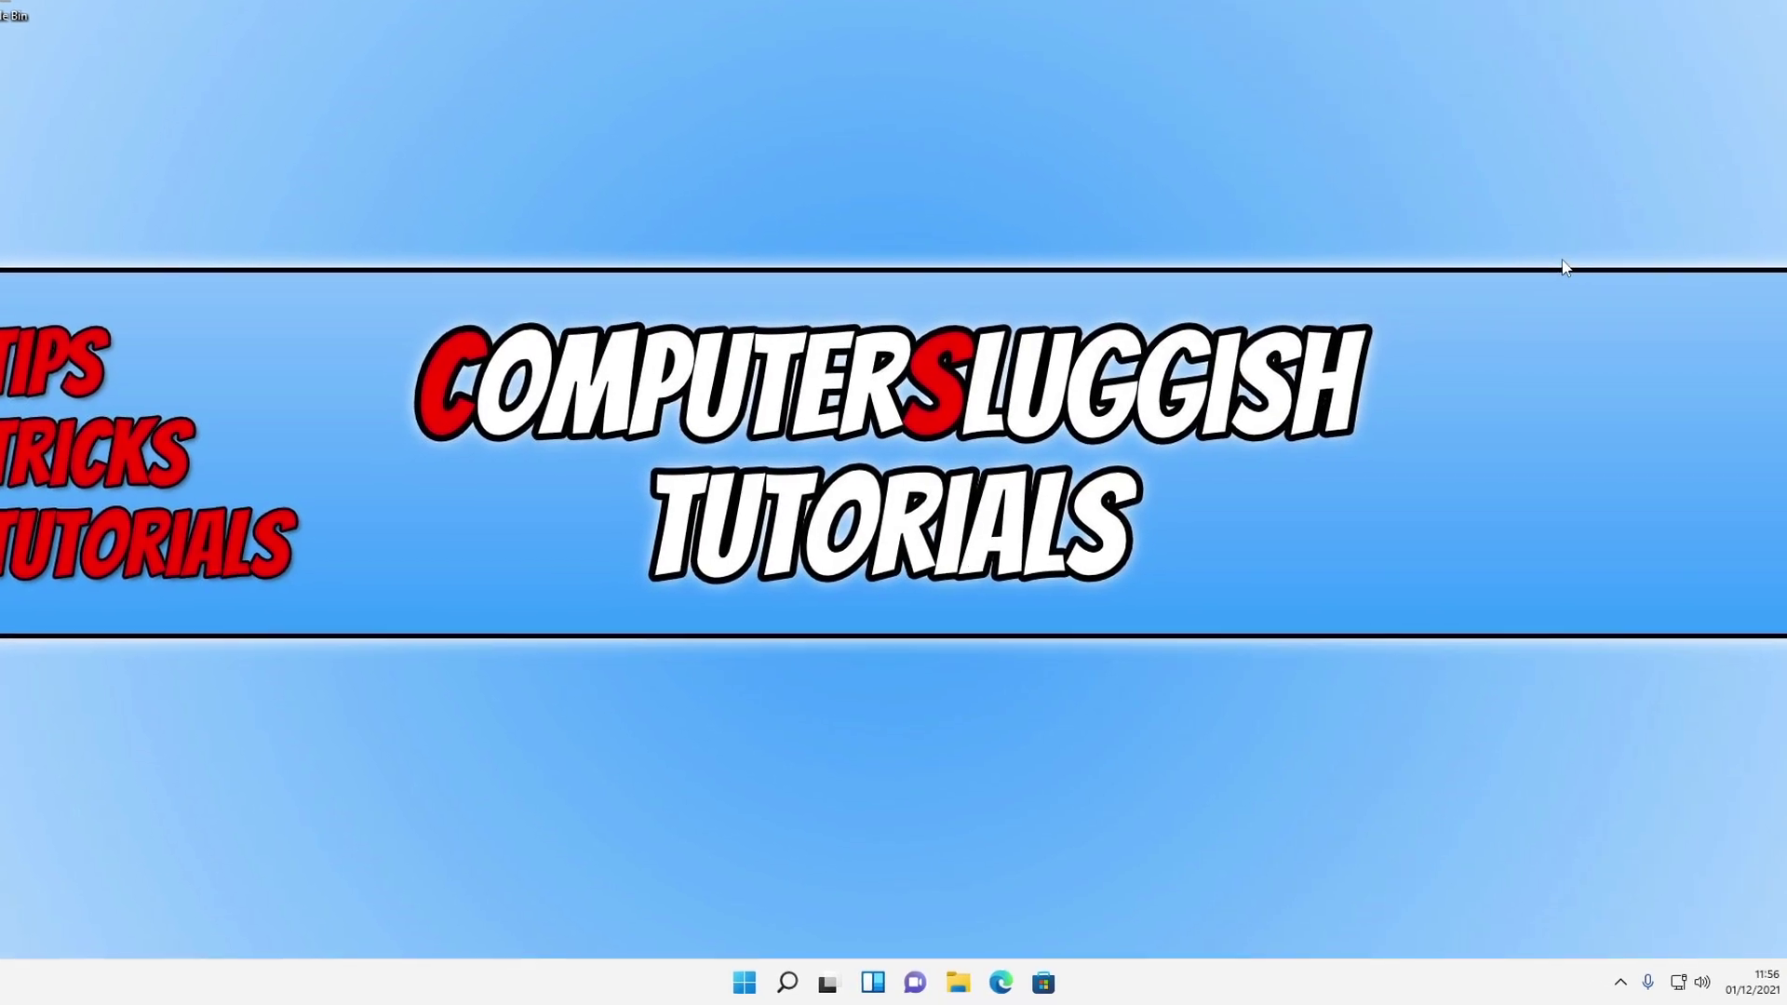
Step: Navigate Settings to System > Troubleshoot > Other trouble-shooters and scroll down to Windows Store Apps
right_click(725, 979)
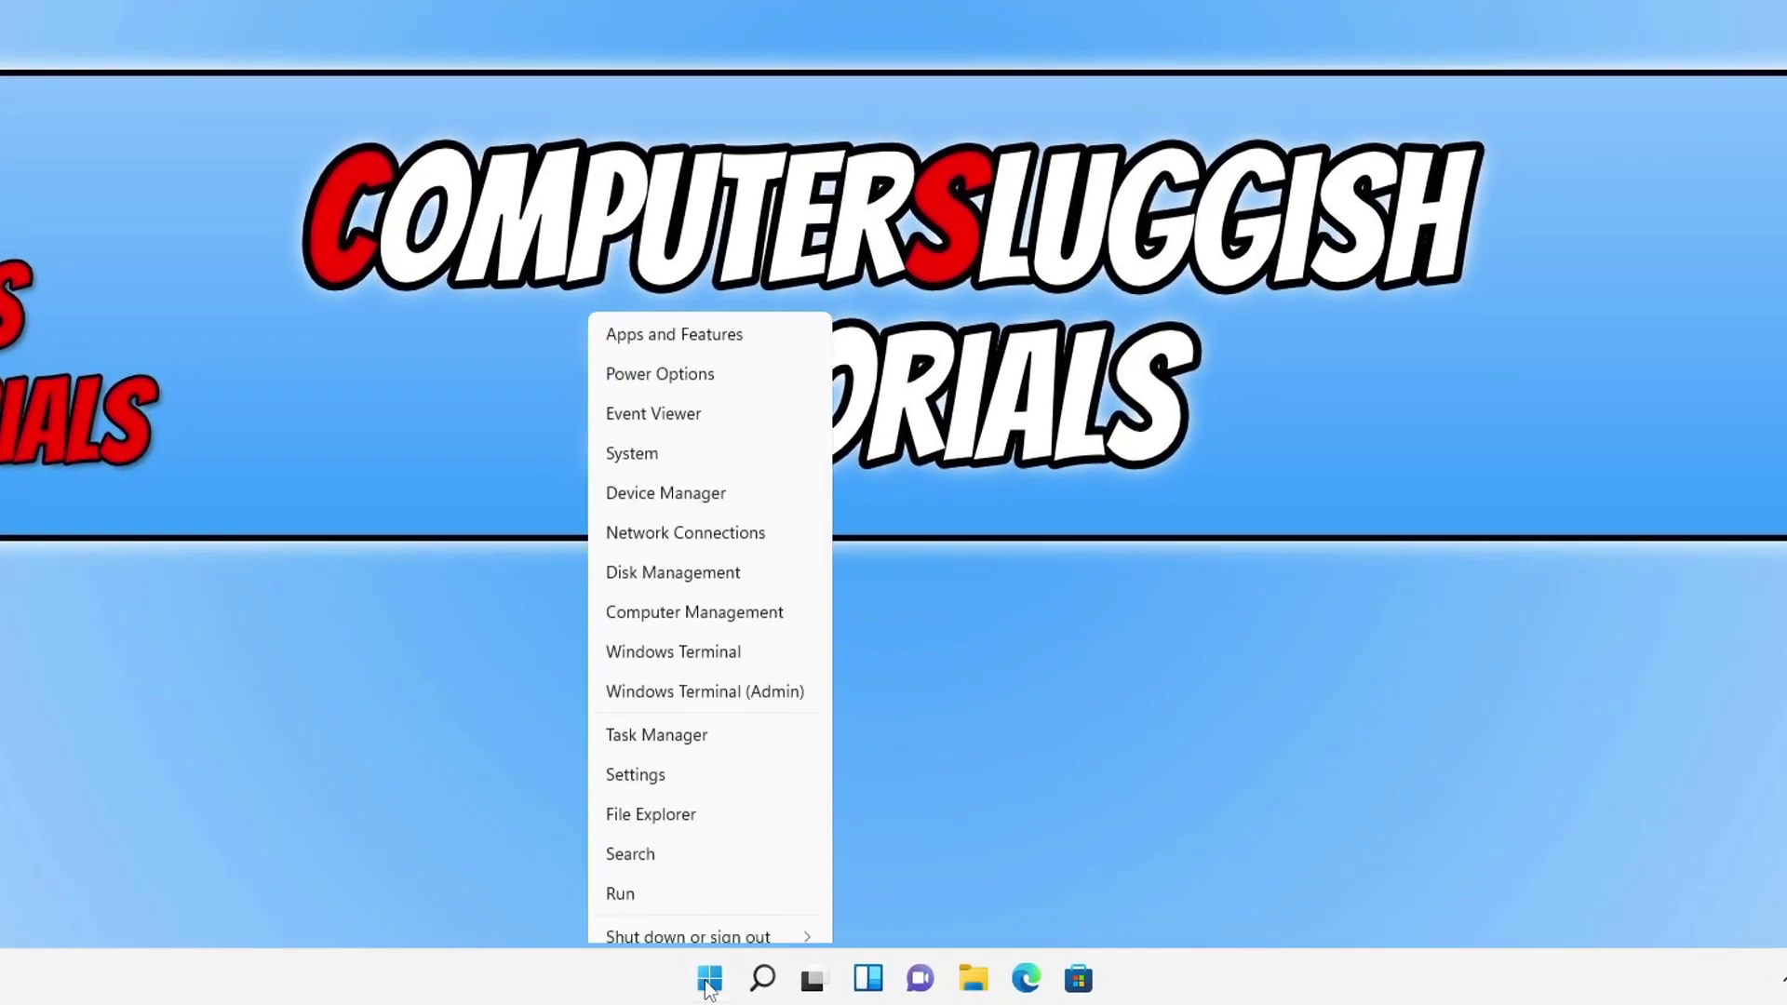
left_click(714, 720)
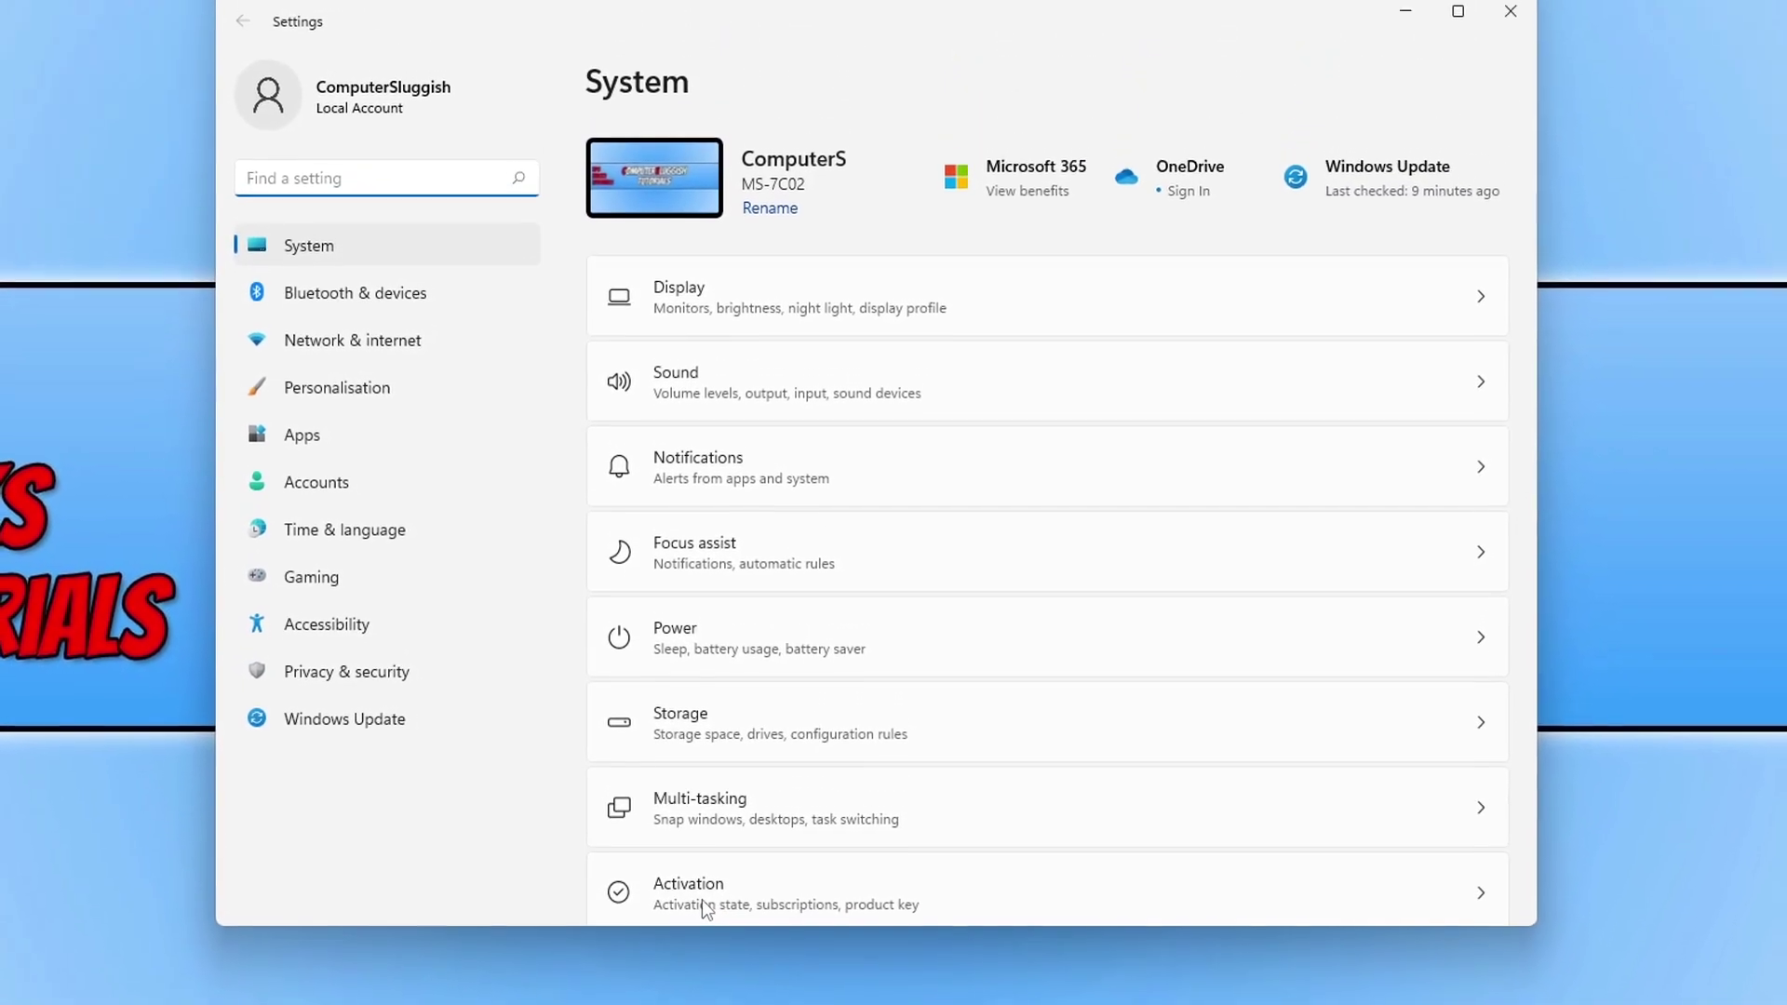
scroll(1207, 486, "down", 1)
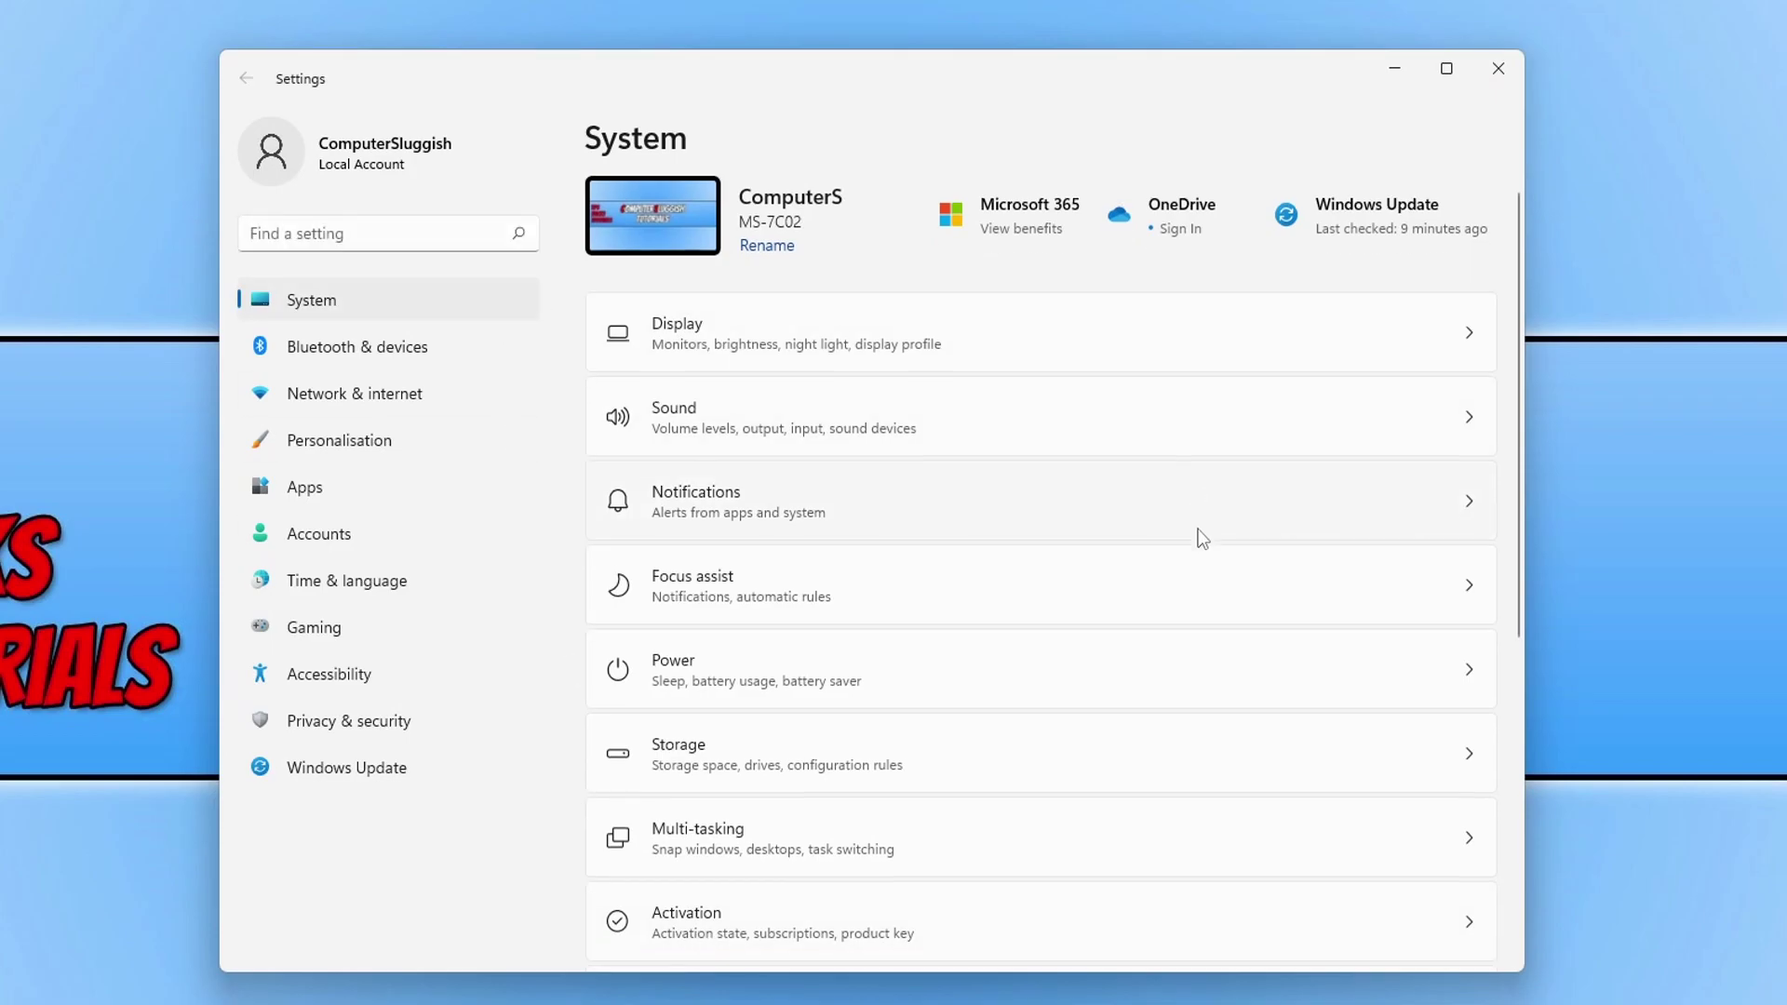
scroll(1198, 530, "down", 5)
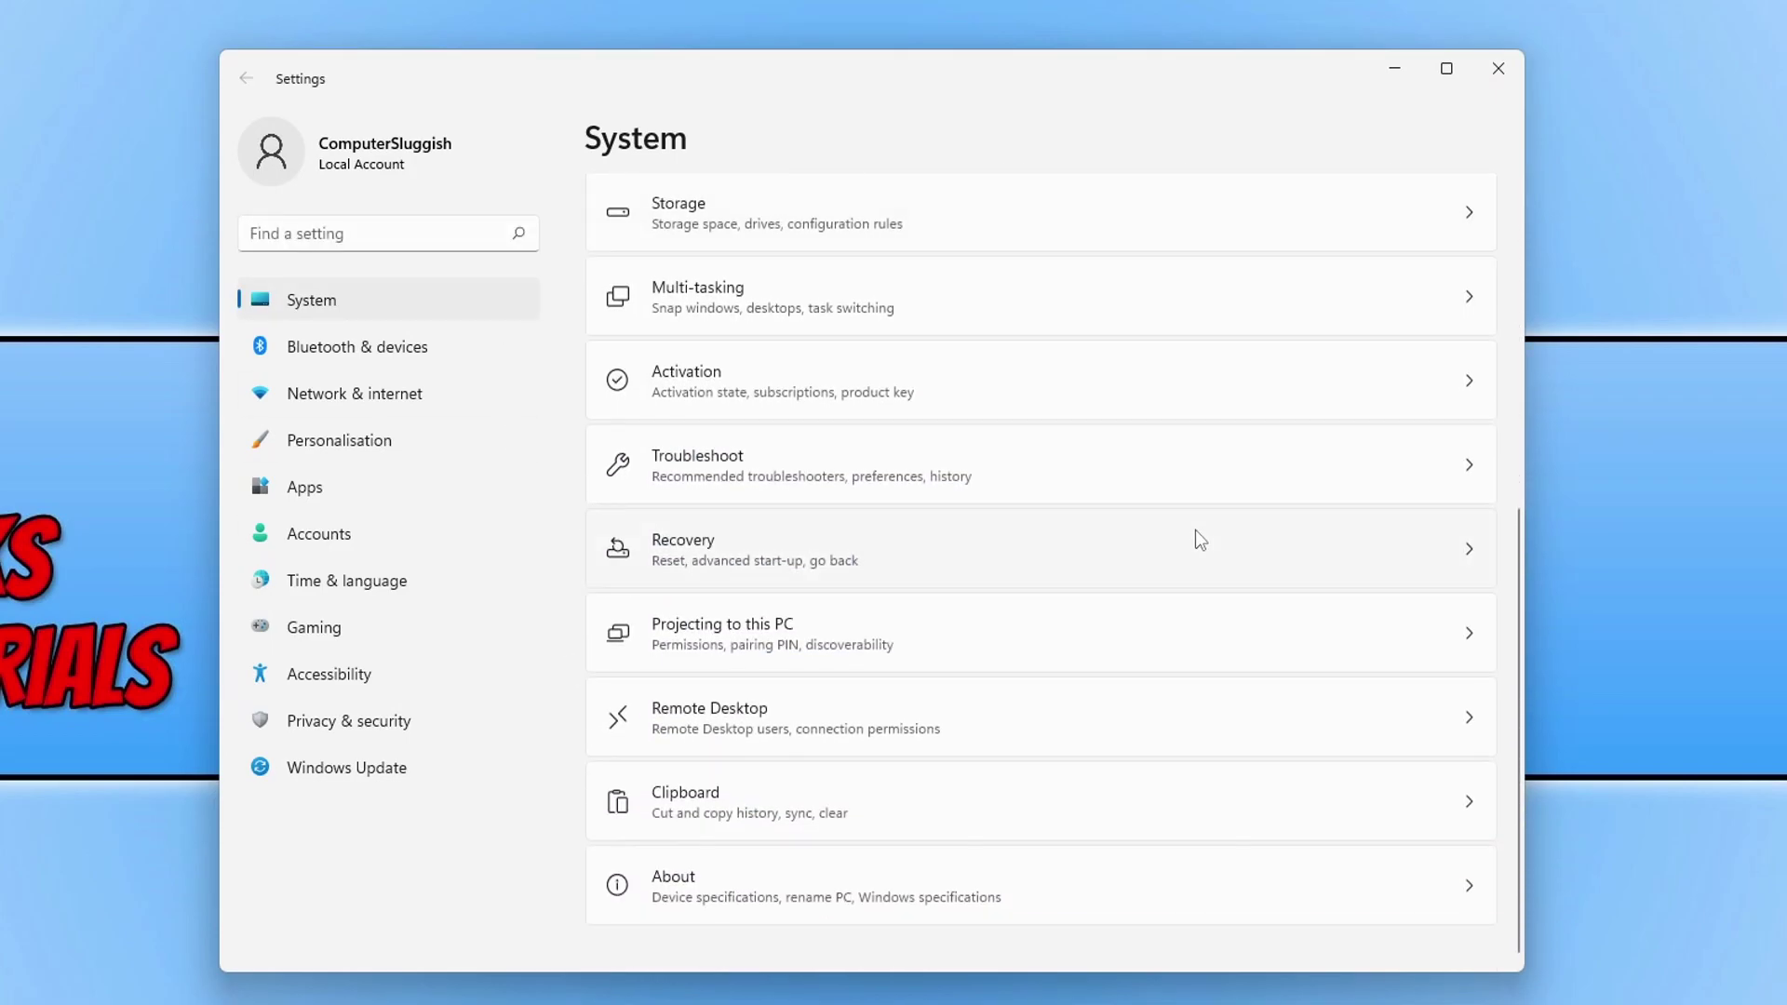
left_click(833, 464)
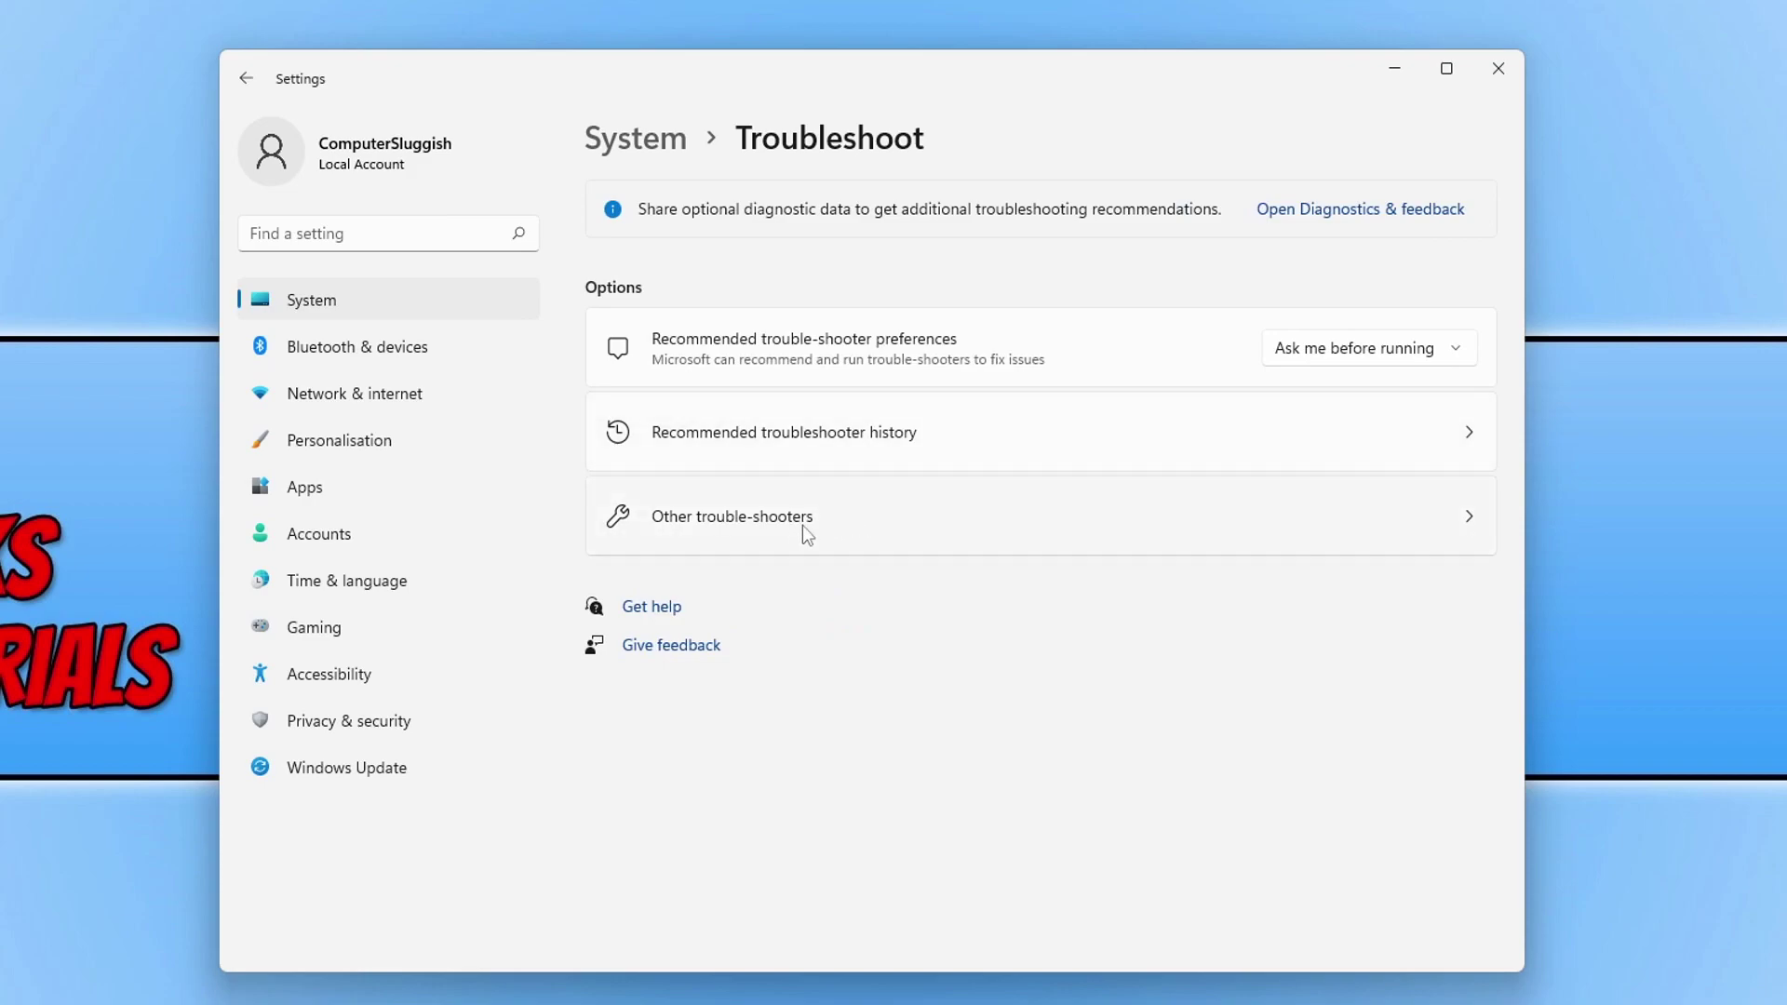
left_click(966, 540)
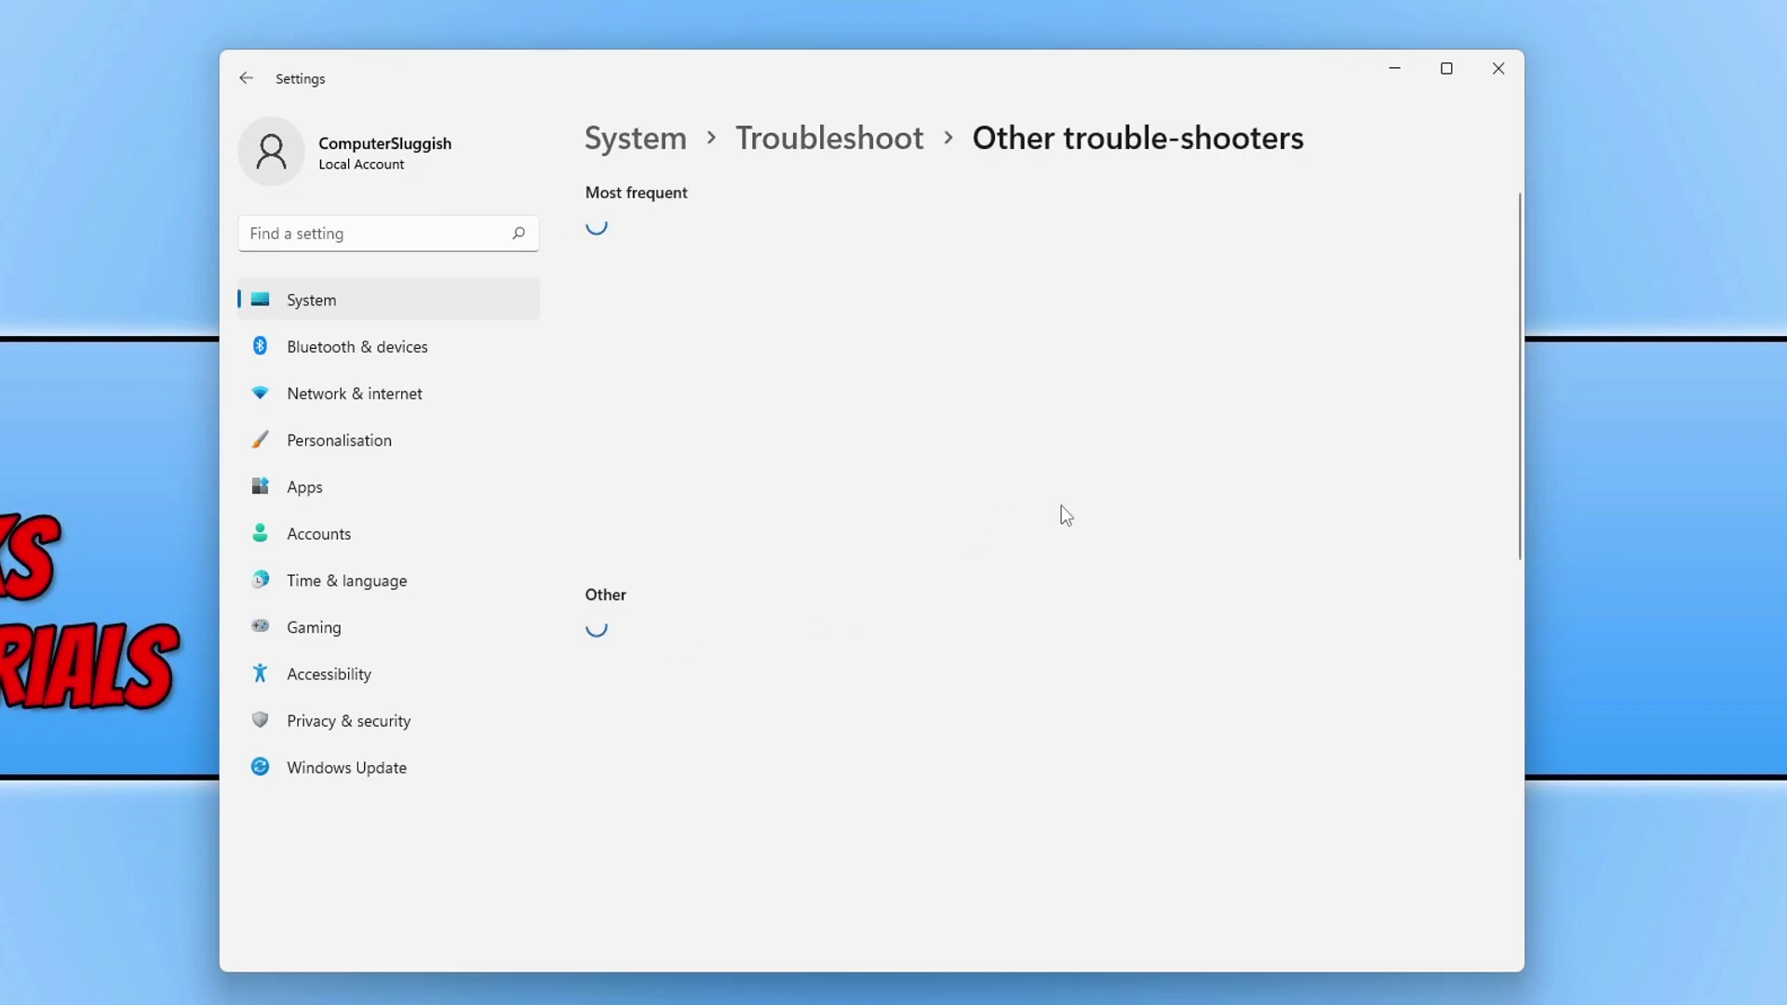
scroll(1167, 373, "down", 8)
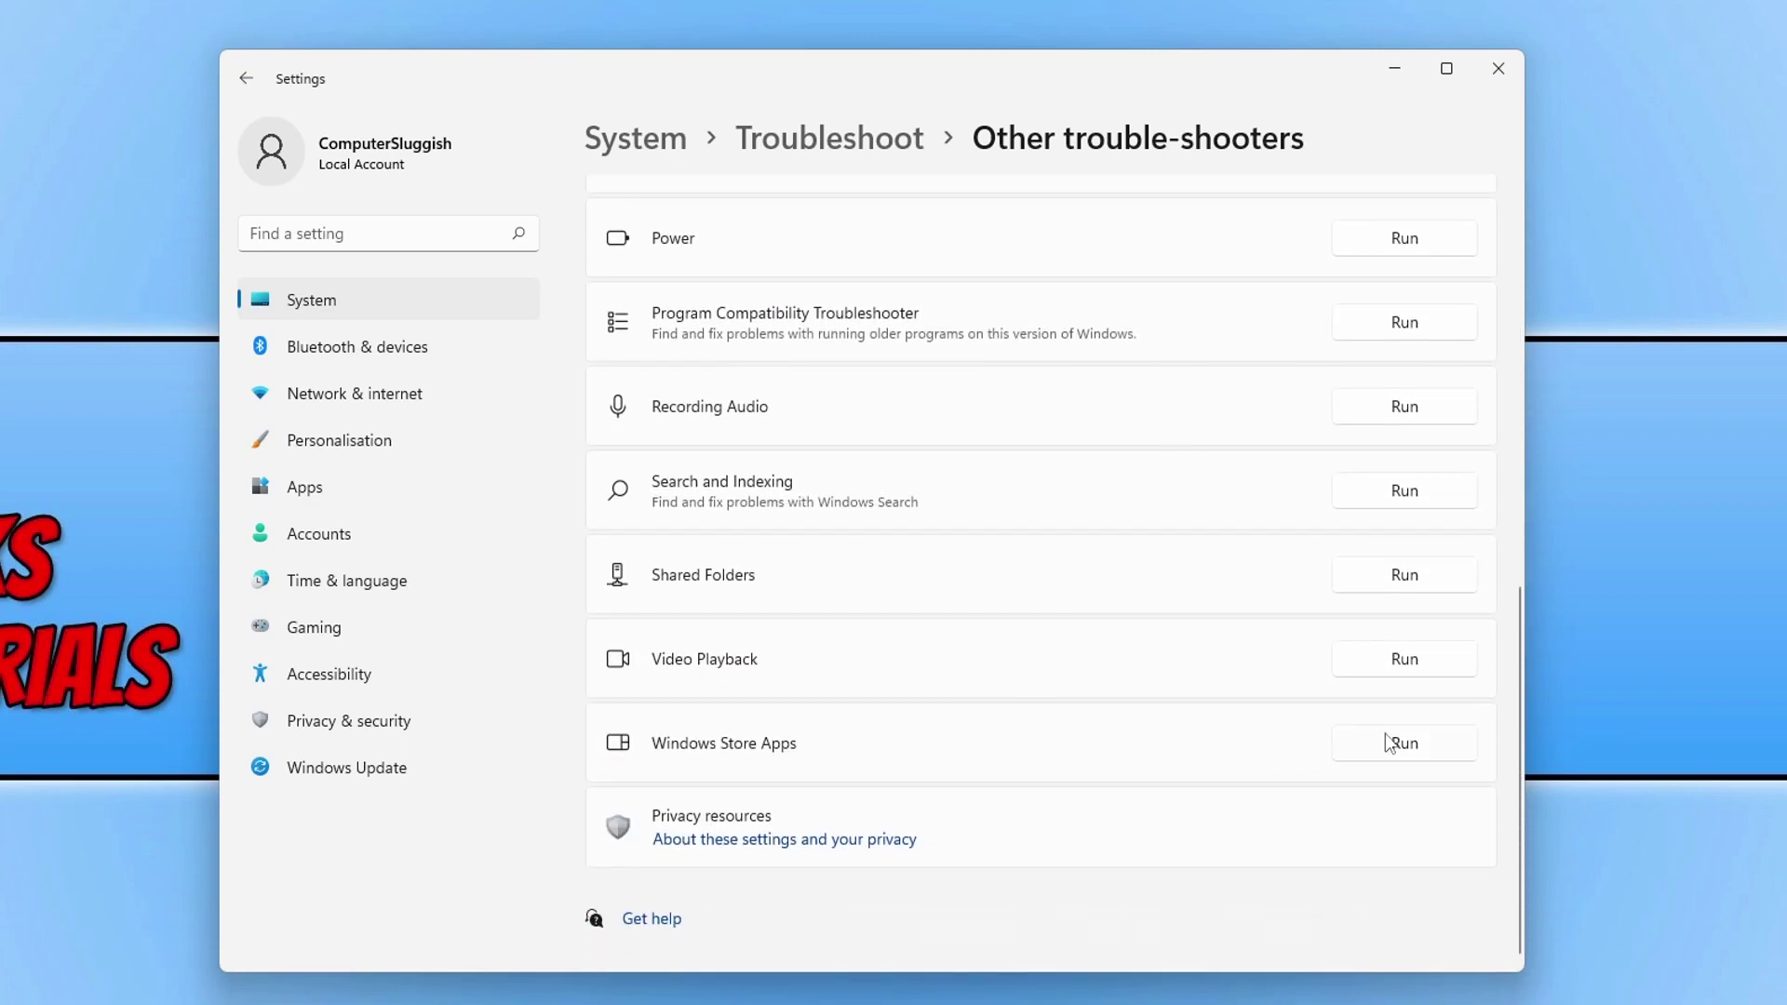
Step: Run the Windows Store Apps troubleshooter, skip the UAC step, close it, then close Settings
left_click(1421, 745)
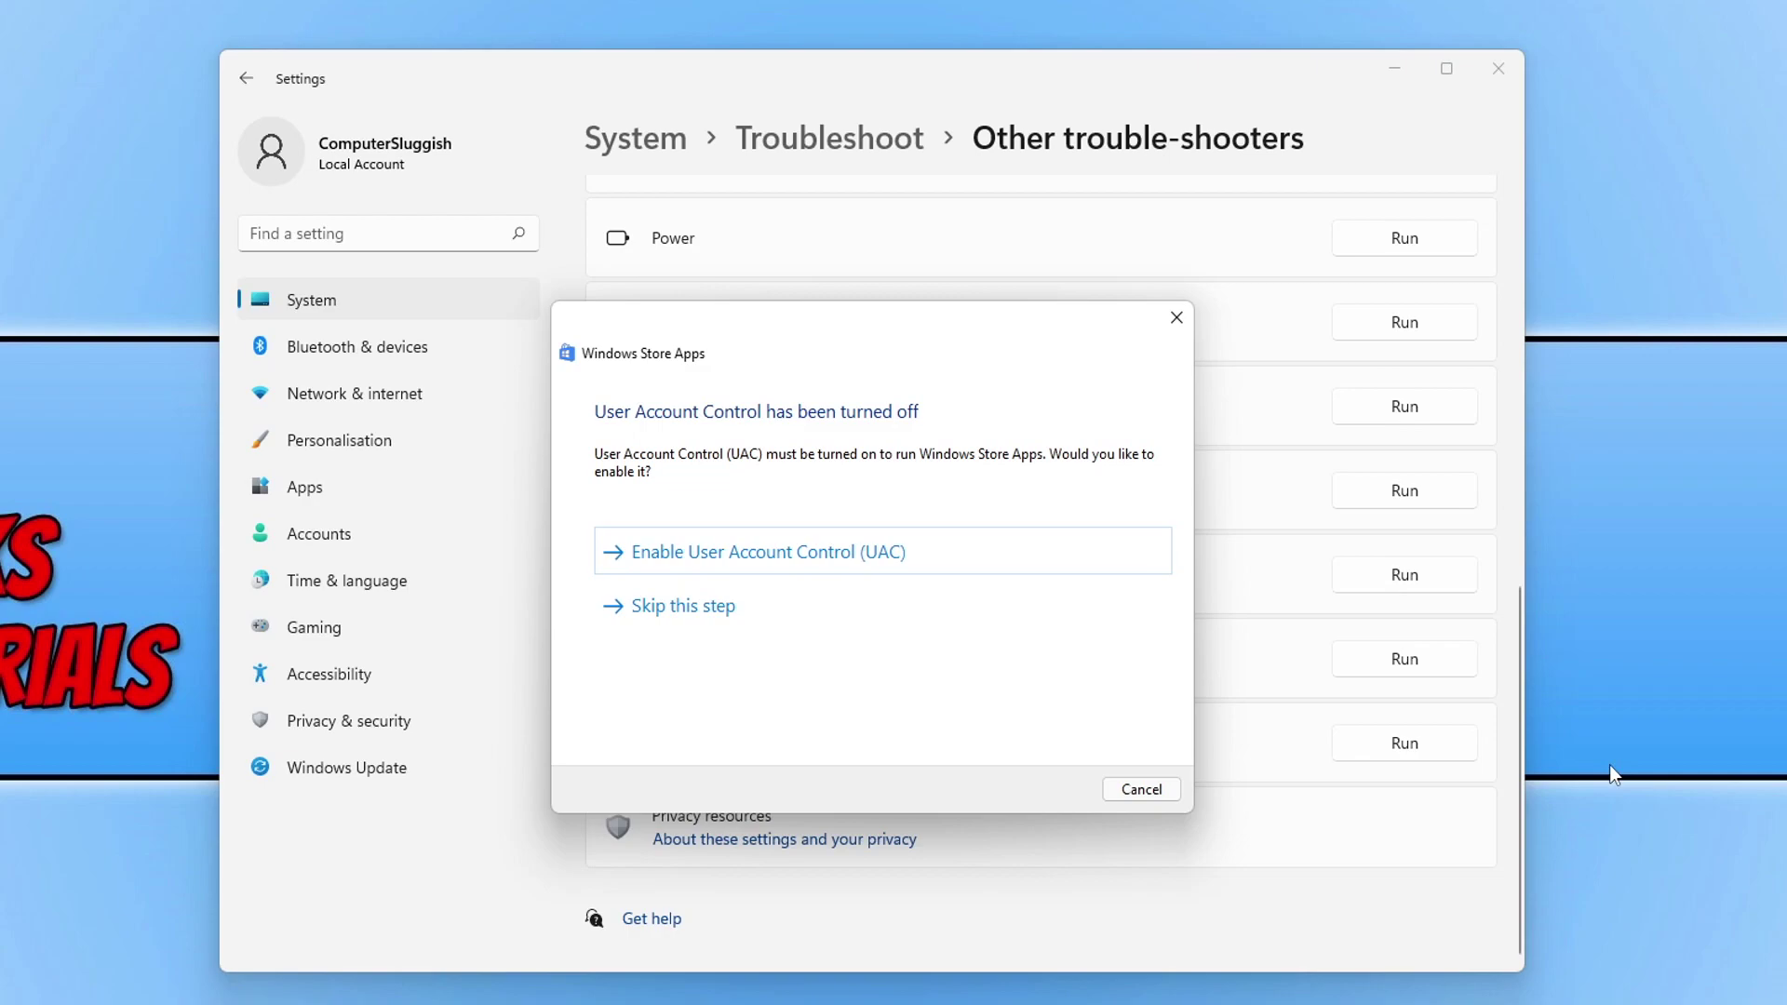
left_click(722, 610)
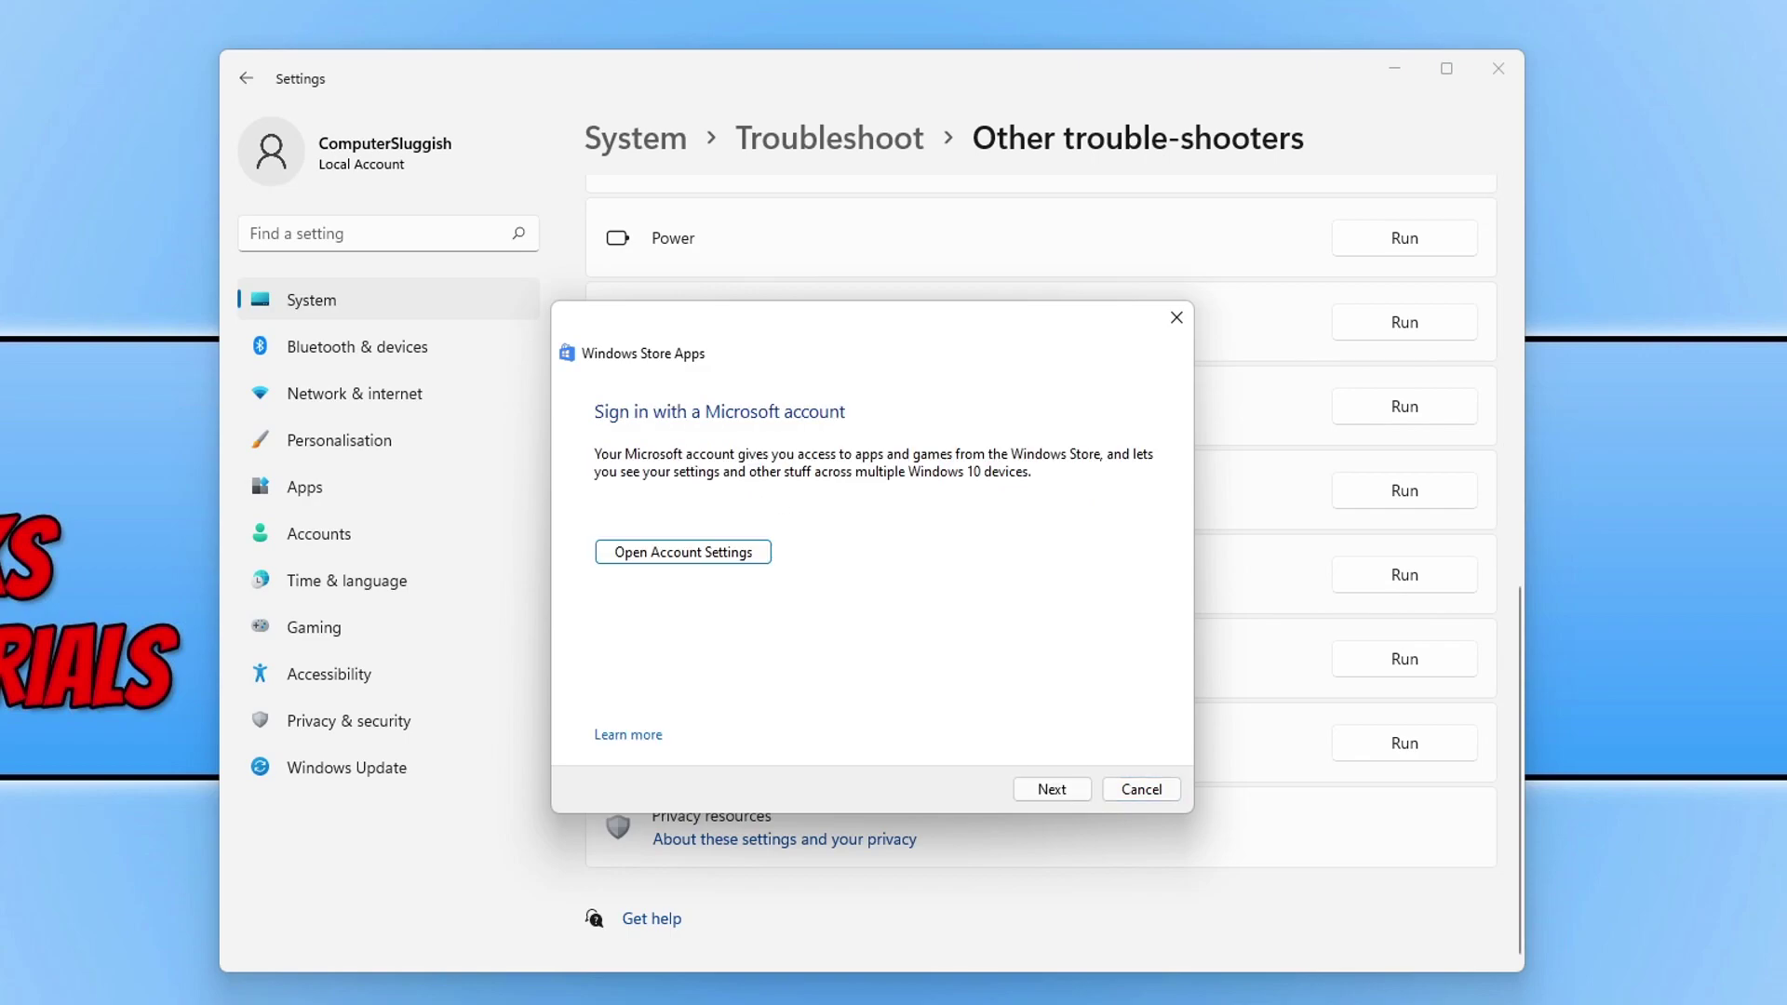
left_click(1141, 788)
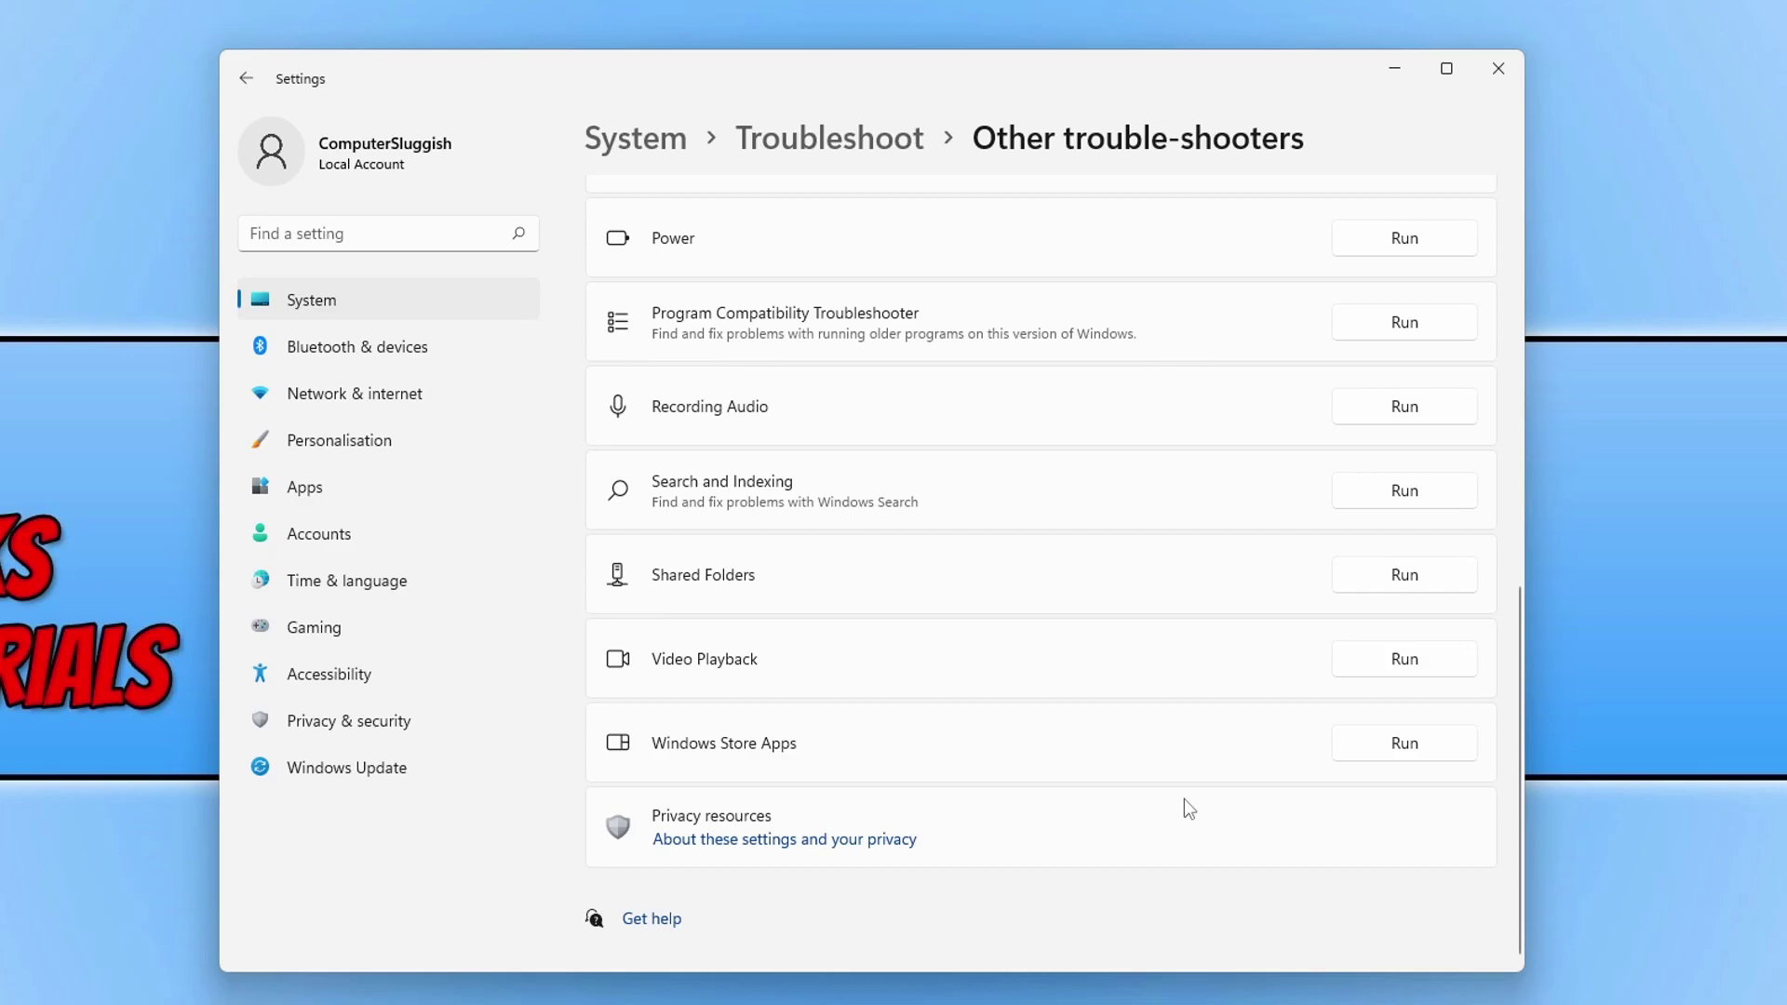
left_click(1498, 68)
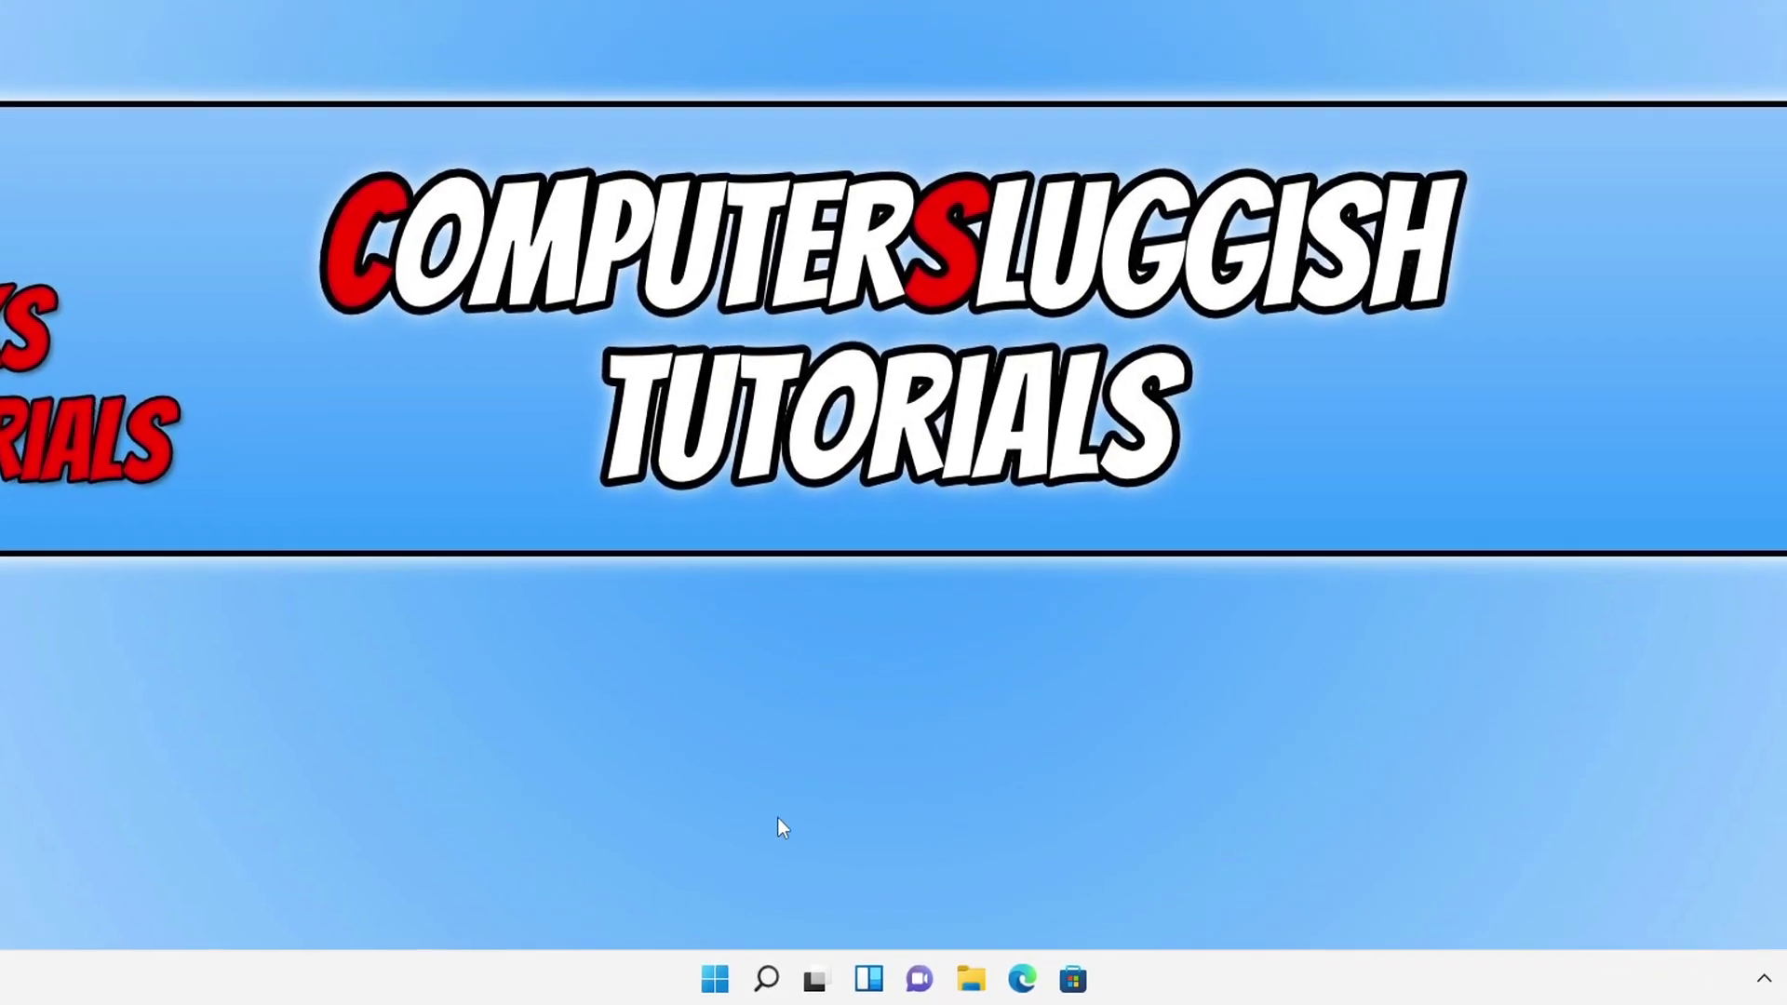
Step: From the Start right-click menu, open Settings > System > Recovery and launch Reset this PC
right_click(709, 986)
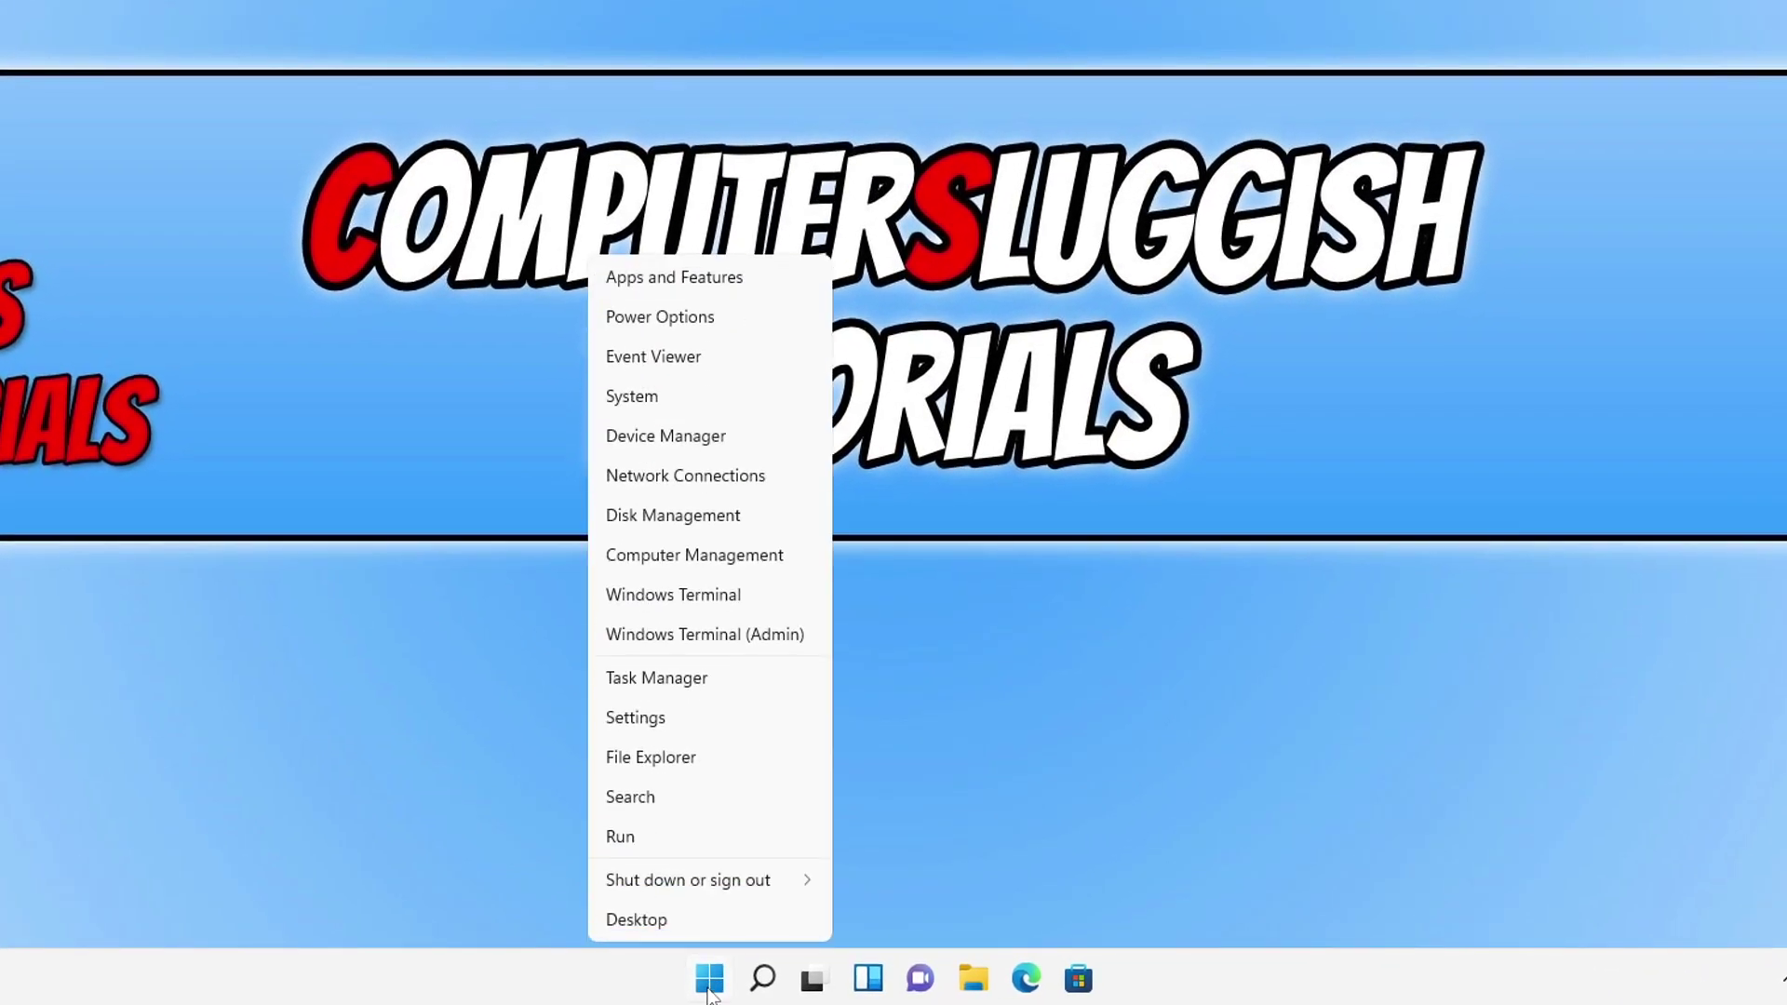
left_click(718, 718)
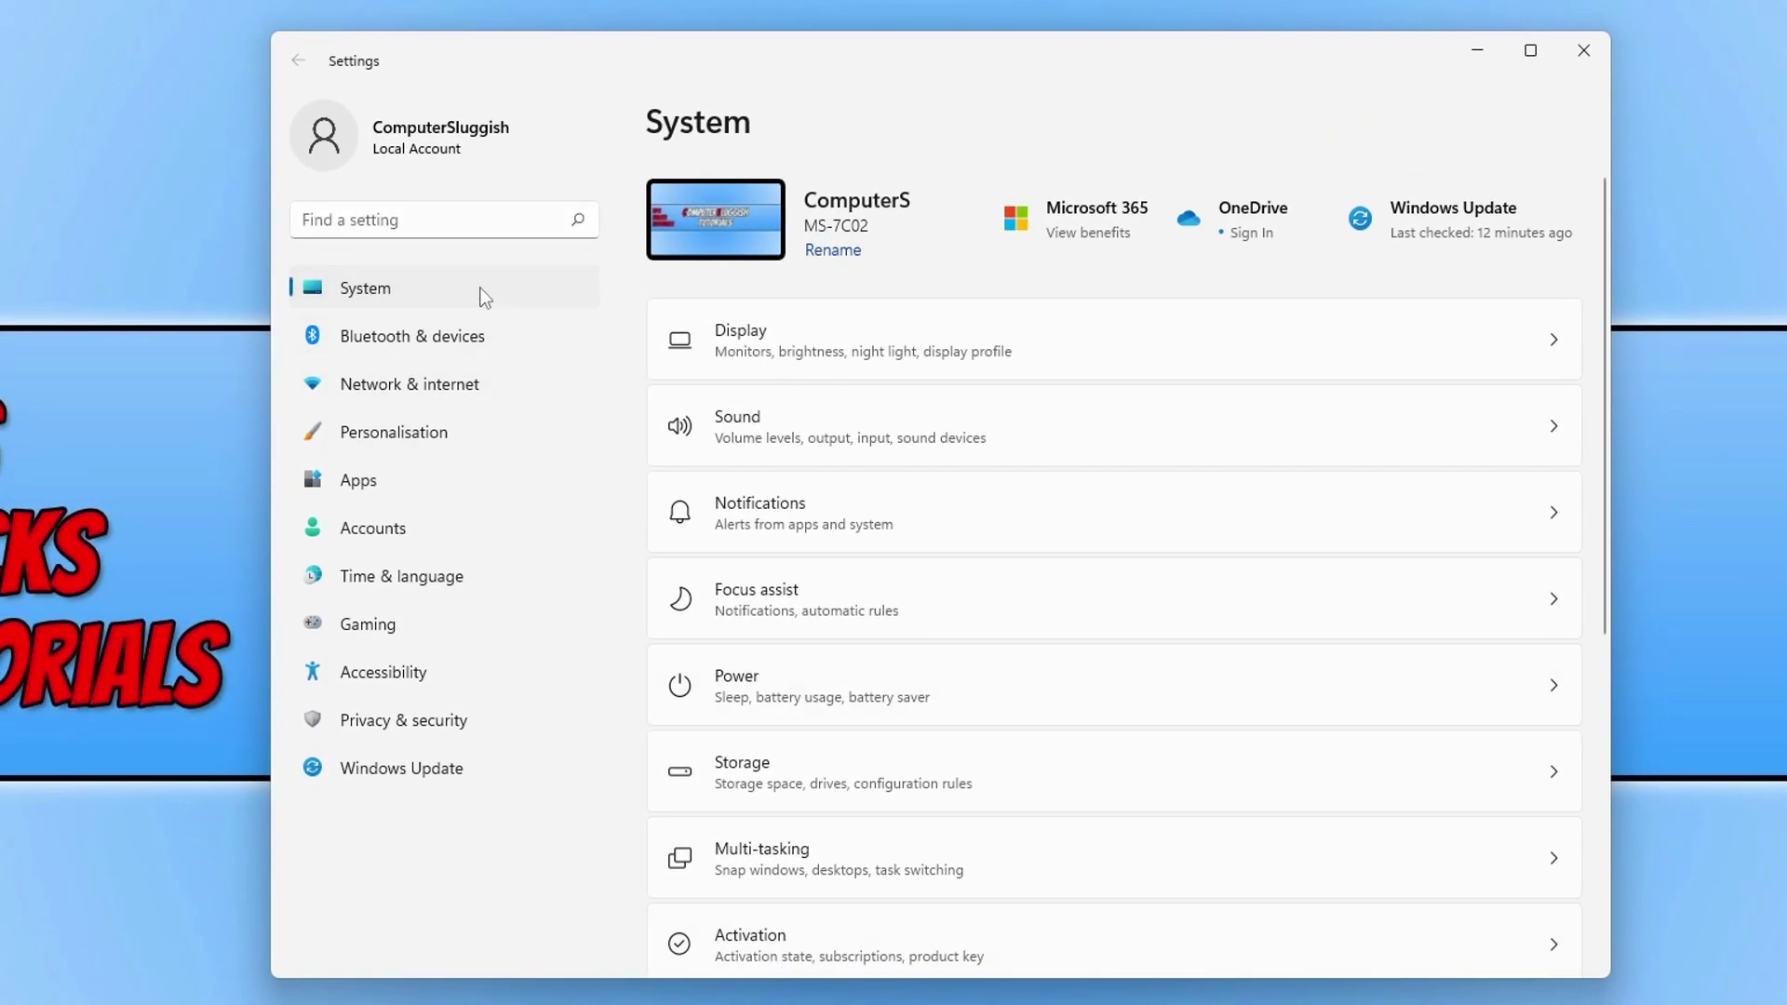
scroll(1170, 614, "down", 2)
scroll(1171, 614, "down", 2)
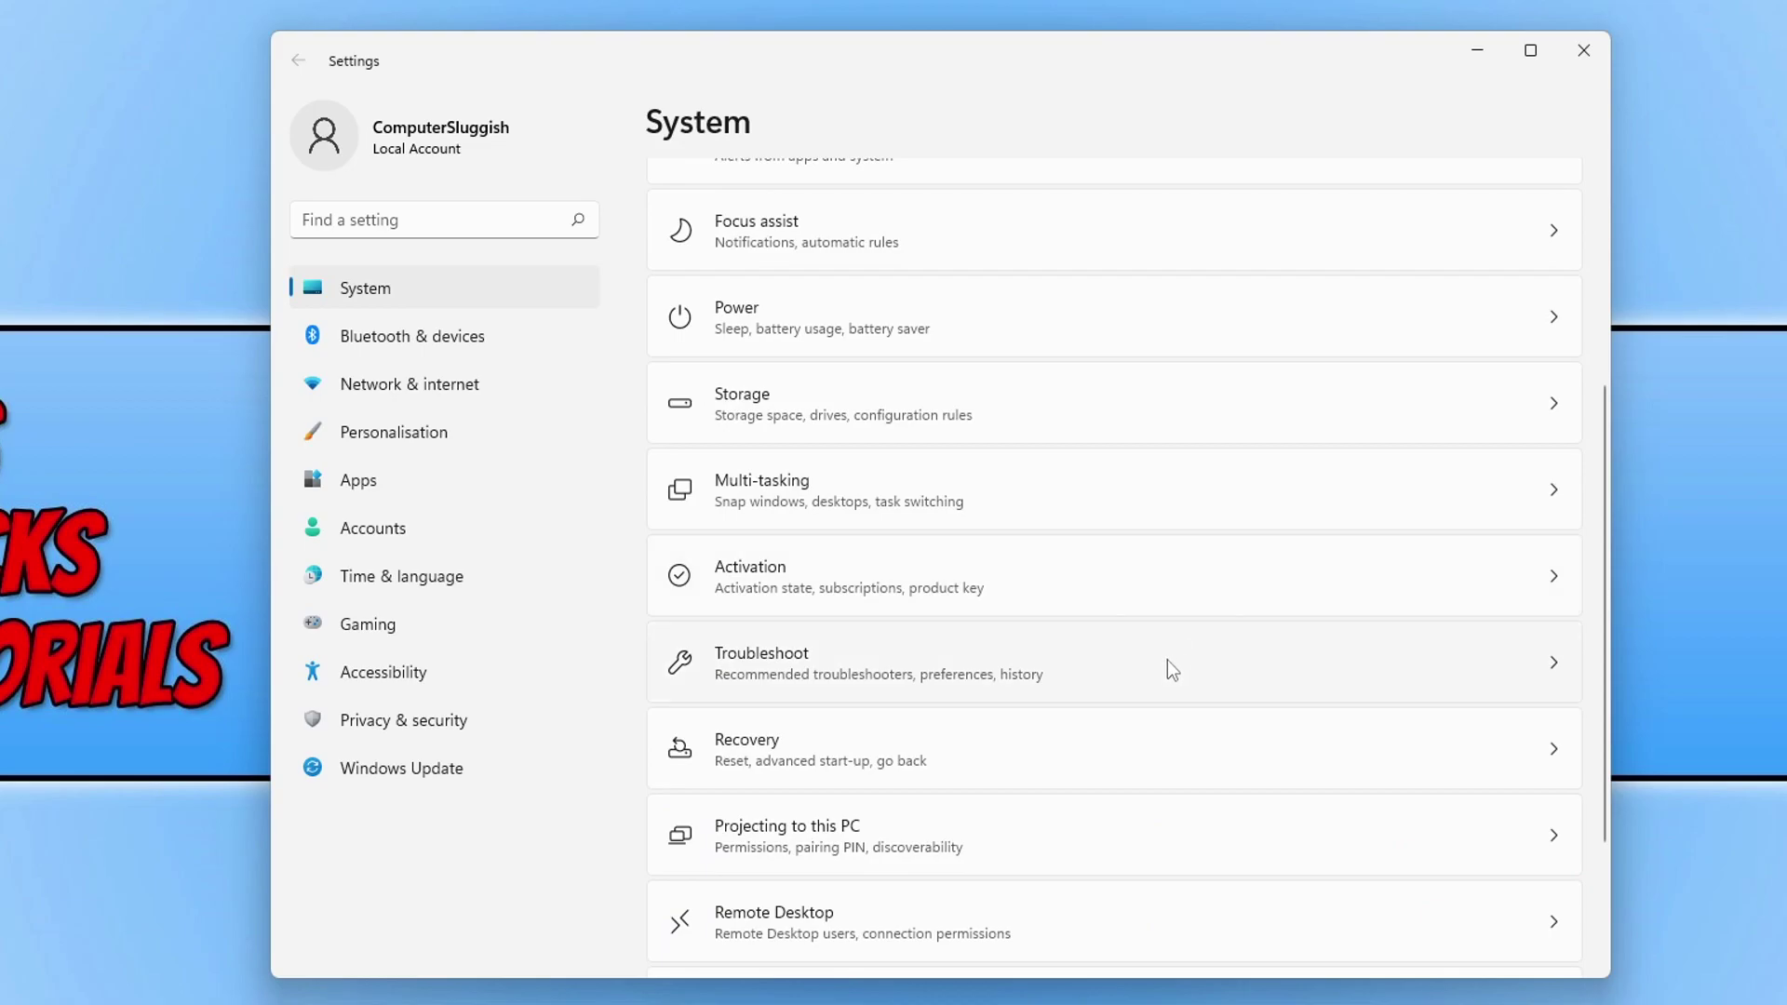
left_click(978, 757)
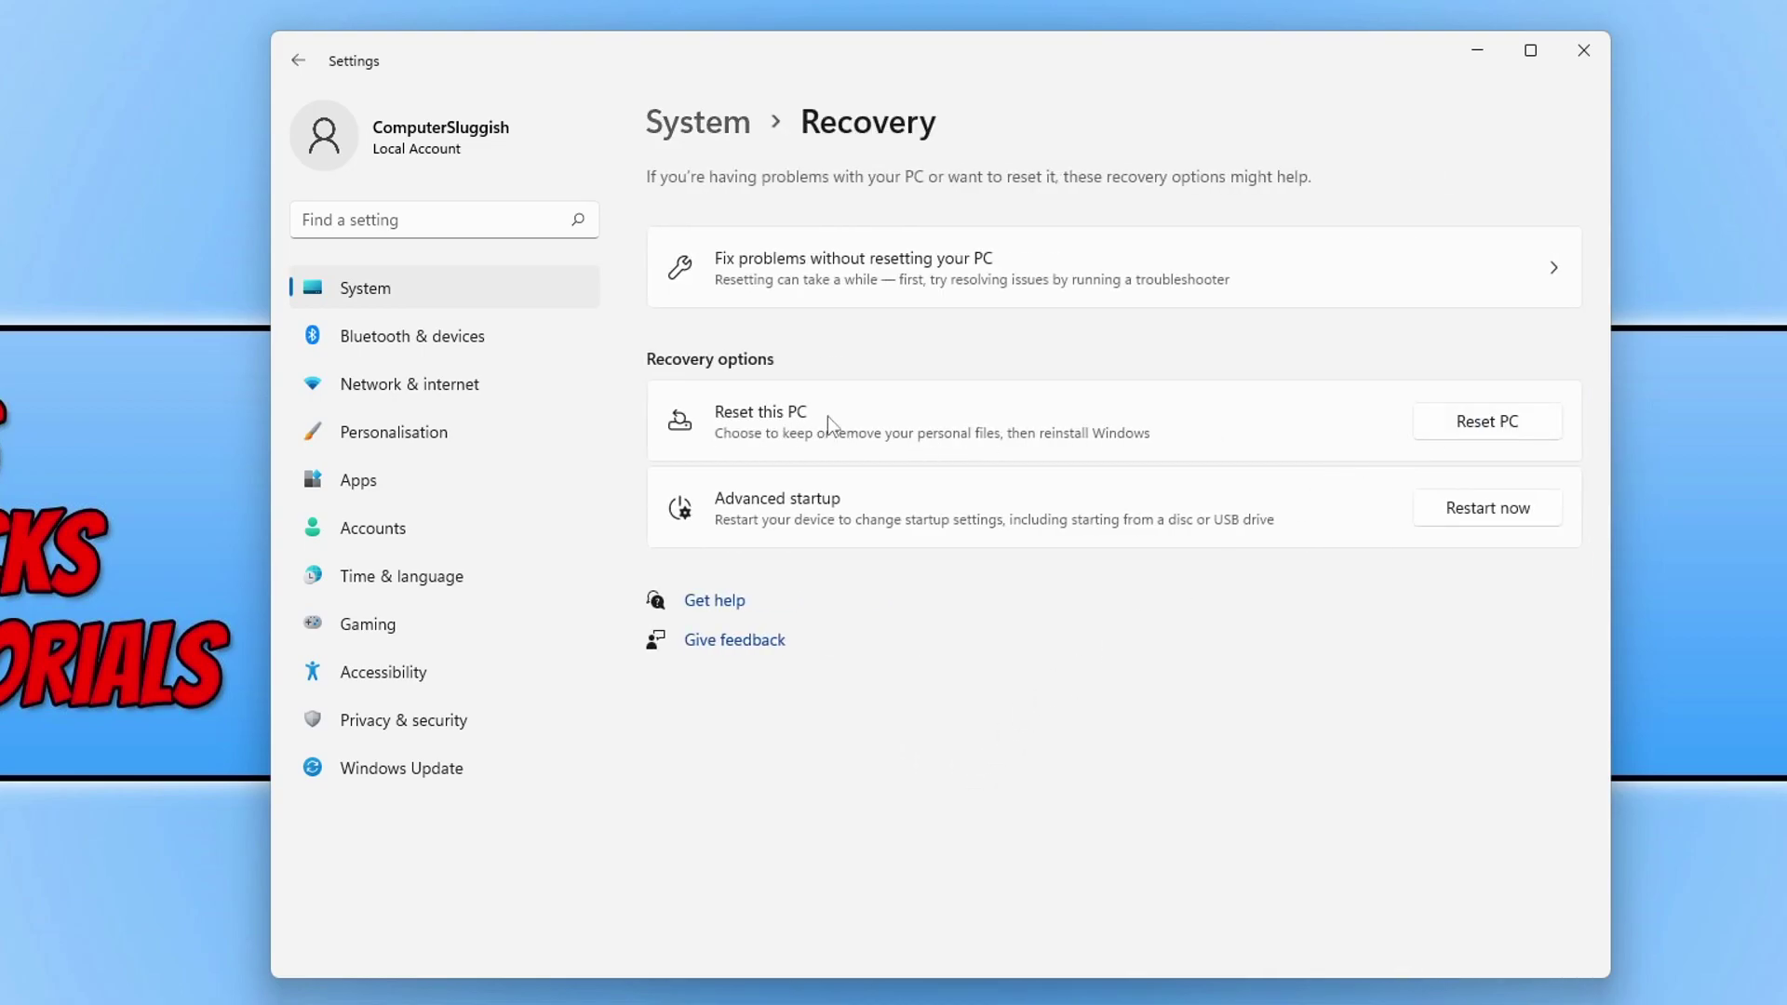
left_click(1511, 424)
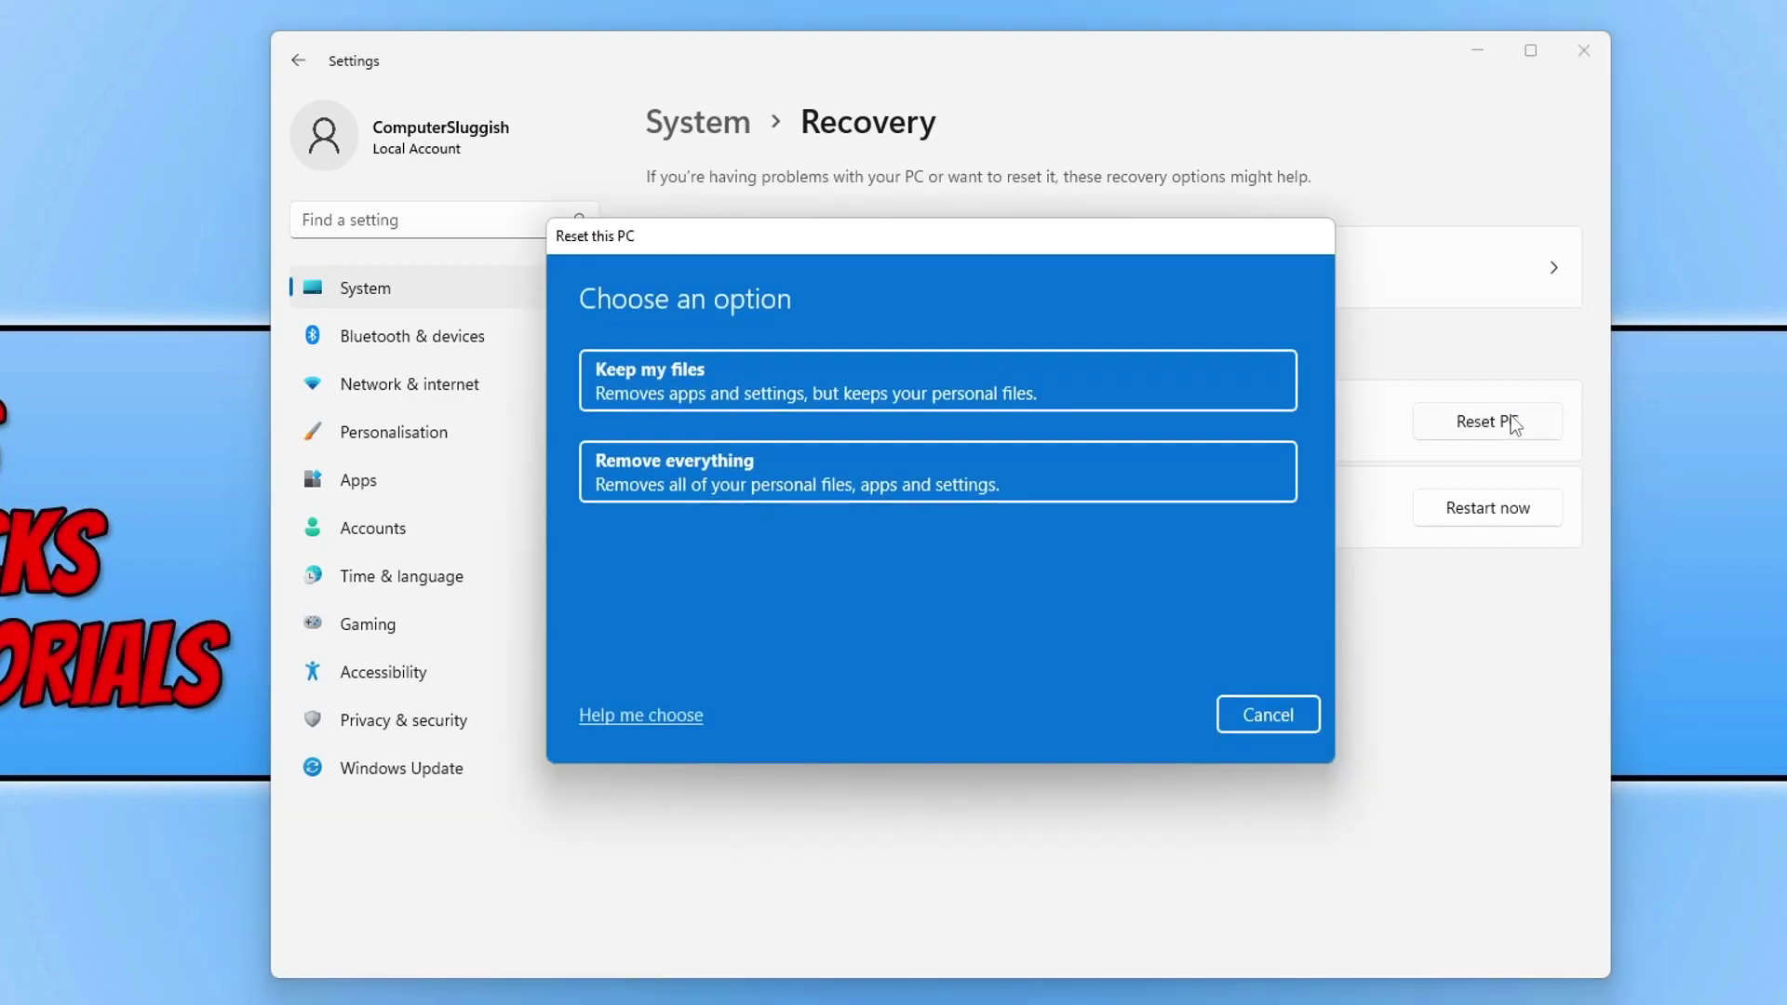